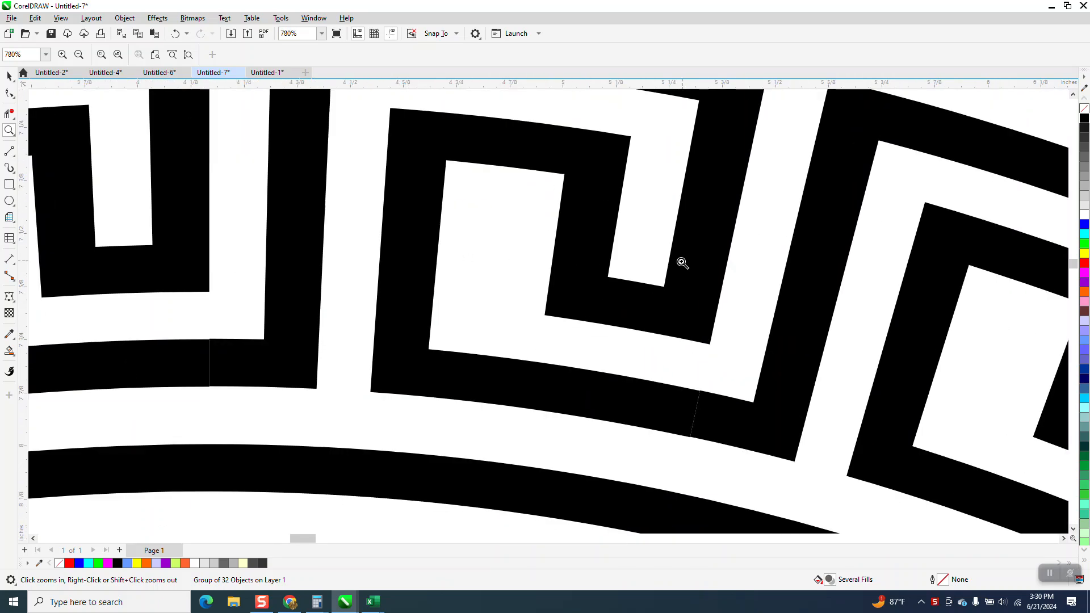
- Move the whole wide Greek key ring off the page, beyond the page's left edge
scroll(605, 255, down, 1)
scroll(606, 255, down, 10)
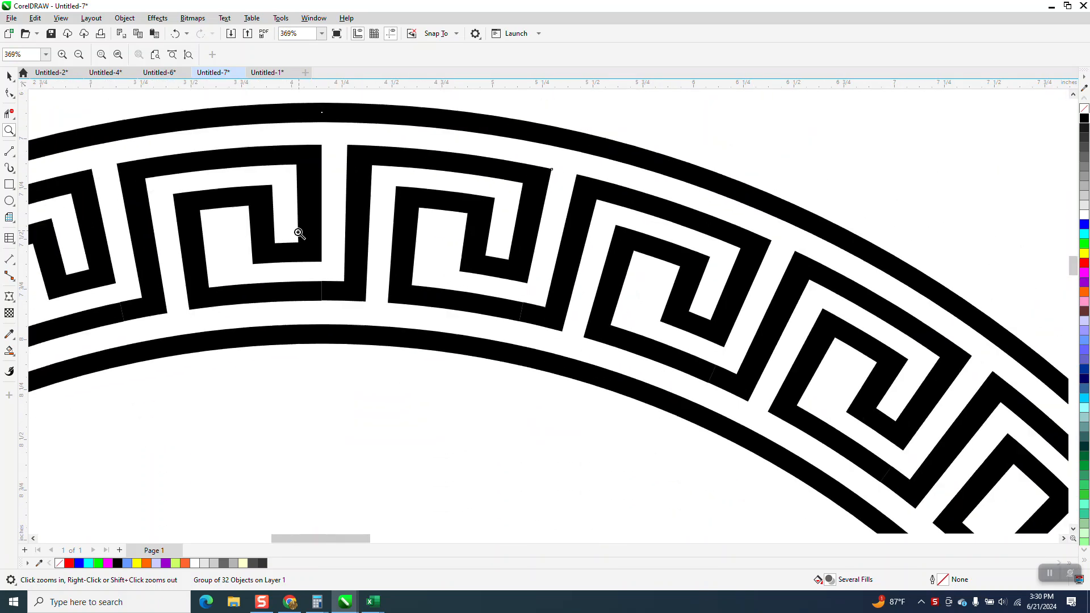
click(9, 76)
scroll(410, 164, down, 2)
drag(445, 170, 733, 429)
mouse_move(587, 309)
mouse_down()
mouse_move(329, 268)
mouse_move(170, 232)
mouse_move(145, 209)
mouse_up()
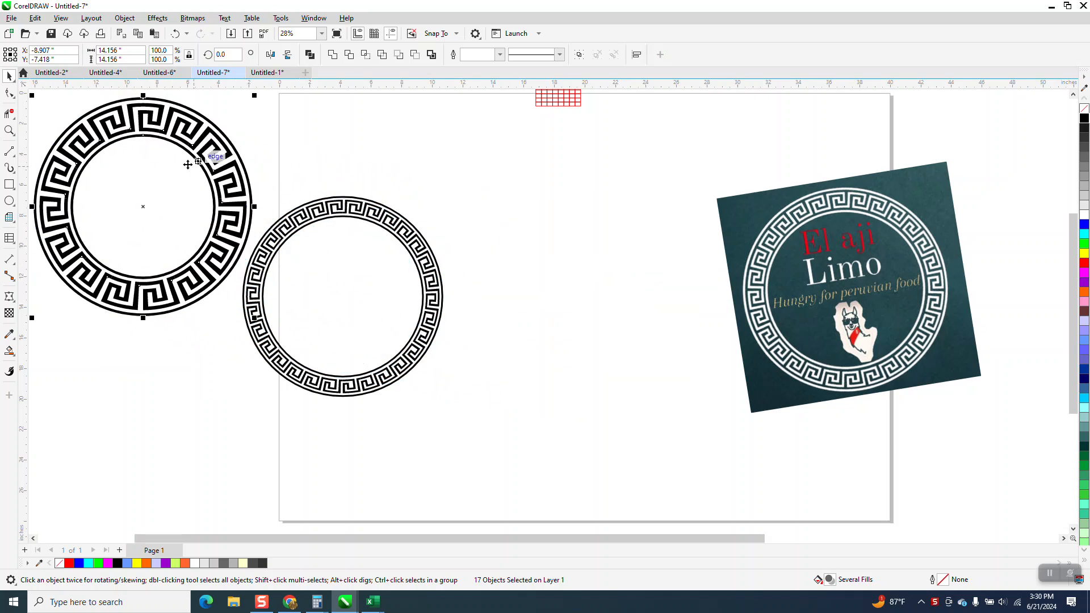
- Draw a circle about 14.27 in wide centred on the page and add a concentric copy about 11.02 in wide
click(9, 200)
drag(675, 213, 526, 421)
click(9, 76)
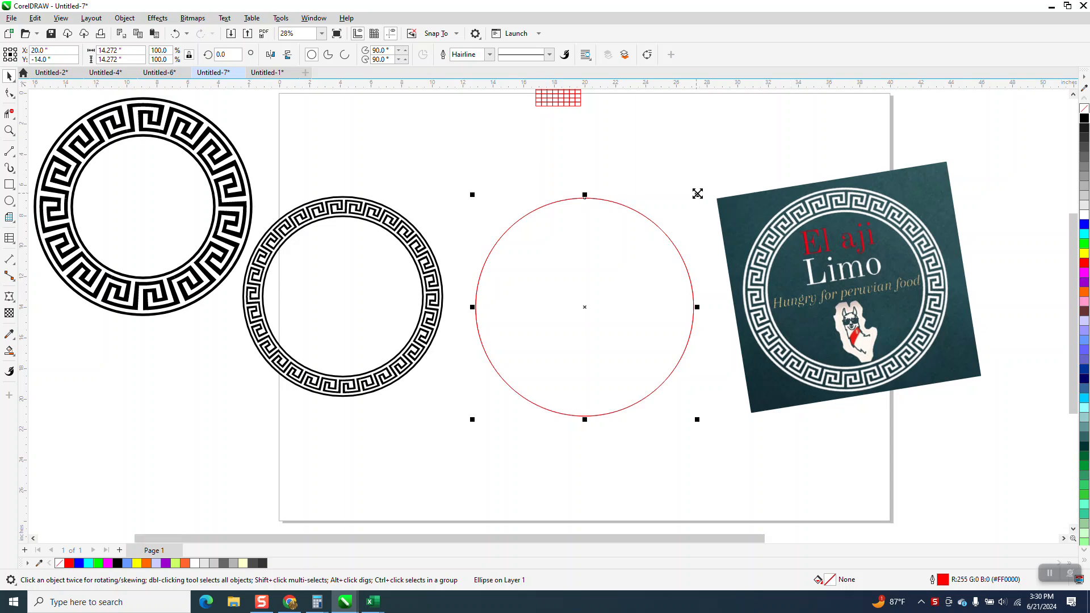
drag(698, 194, 674, 216)
right_click(674, 216)
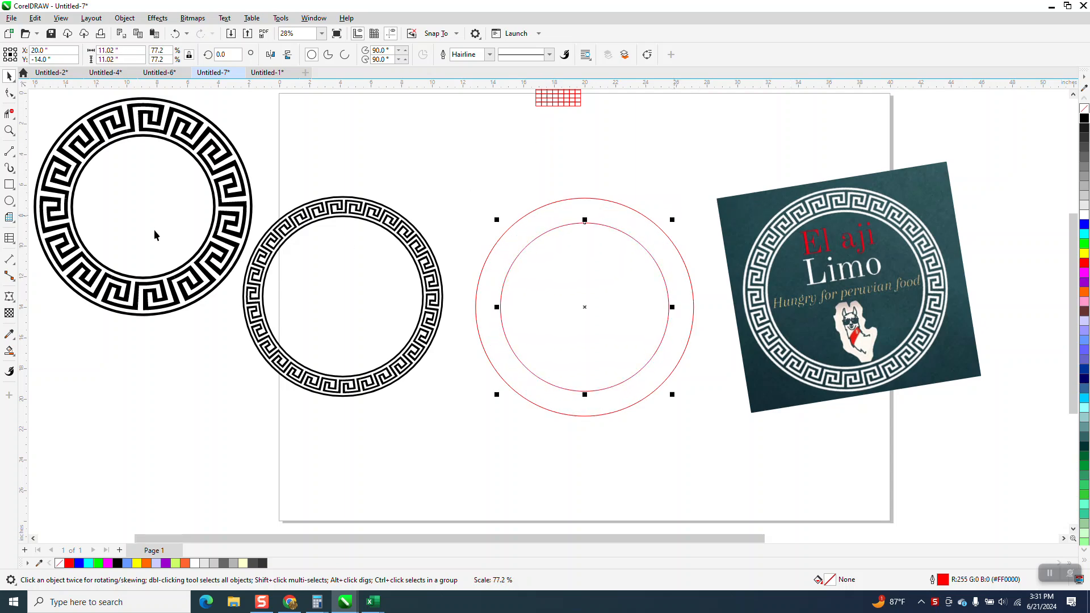
- Draw a vertical line about 17.96 in long and centre it on the page through the two circles
click(9, 151)
drag(451, 140, 454, 428)
key(p)
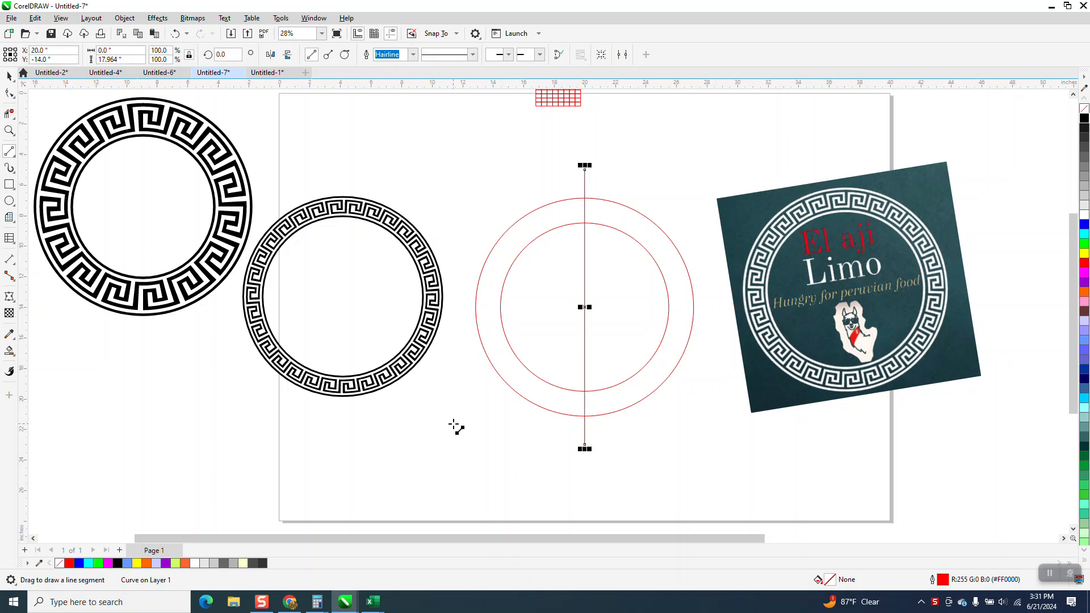
- Rotate the vertical line by 6 degrees and create a horizontally mirrored copy crossing it at the circles' centre
click(231, 55)
text(6)
key(Return)
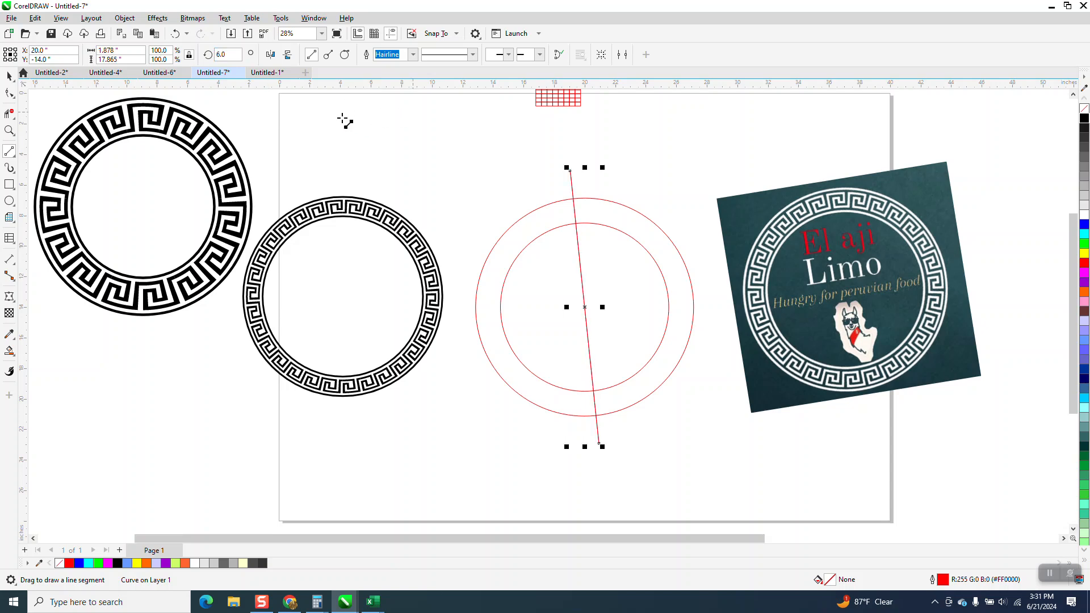
click(271, 55)
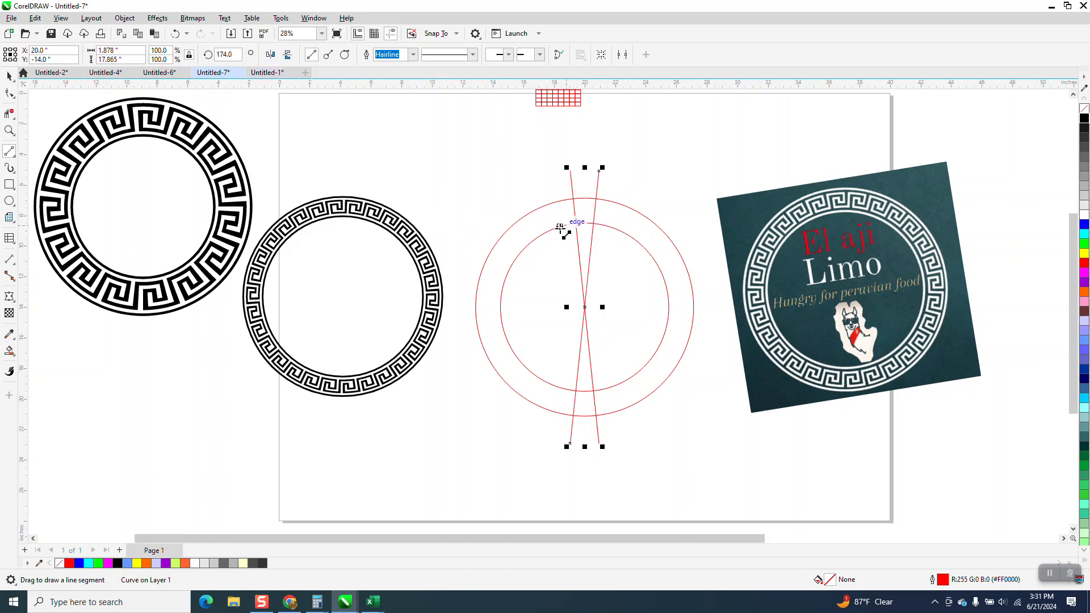
- Draw a square 8 by 8 Graph Paper grid about 2.27 in wide between the circles and the logo image
scroll(531, 233, down, 1)
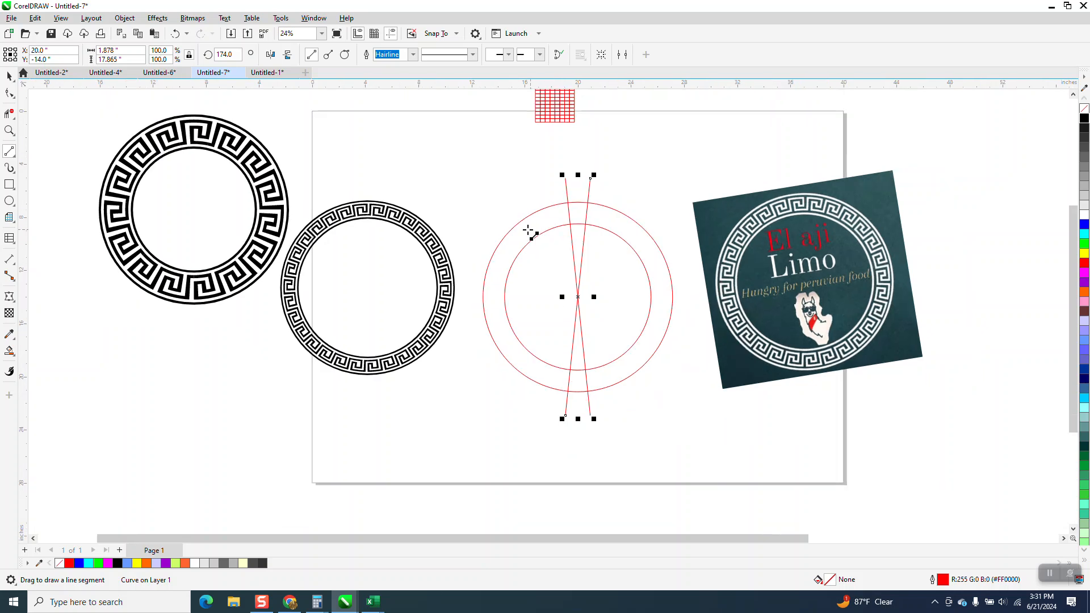
click(12, 242)
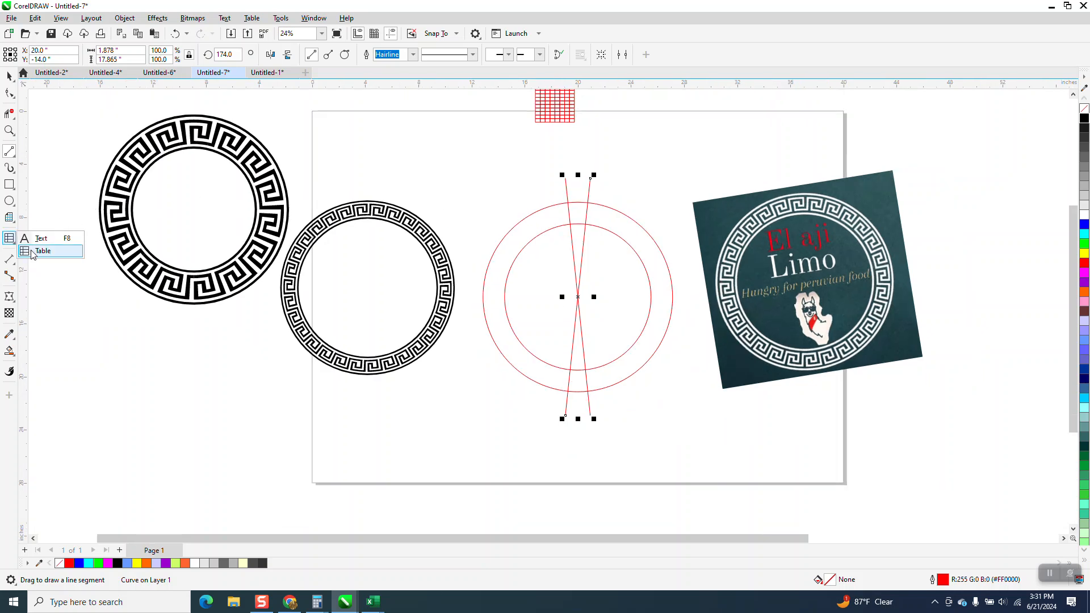
click(36, 238)
click(12, 220)
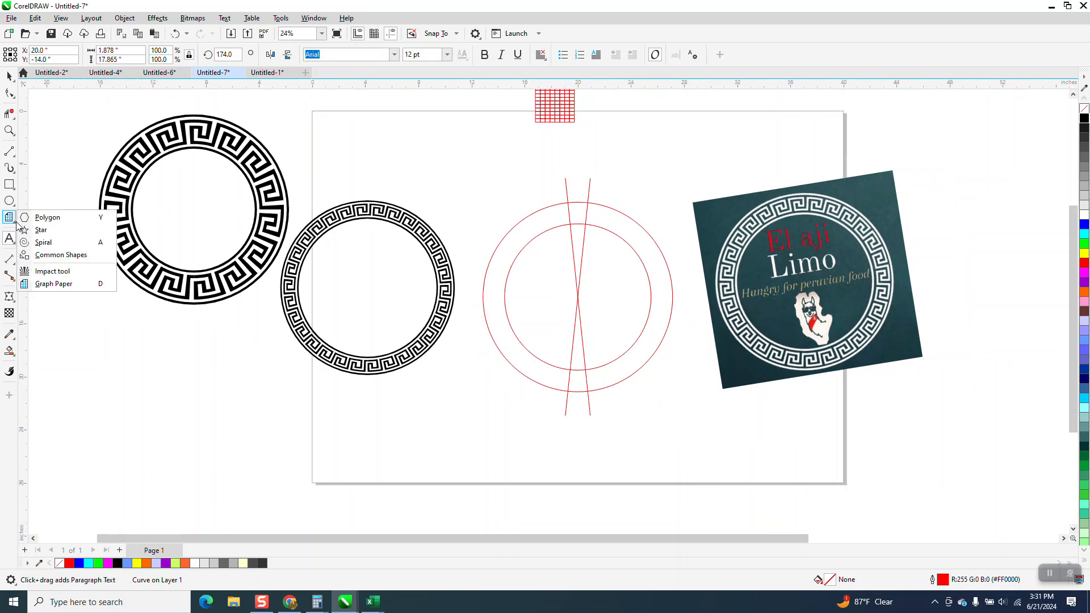
click(53, 284)
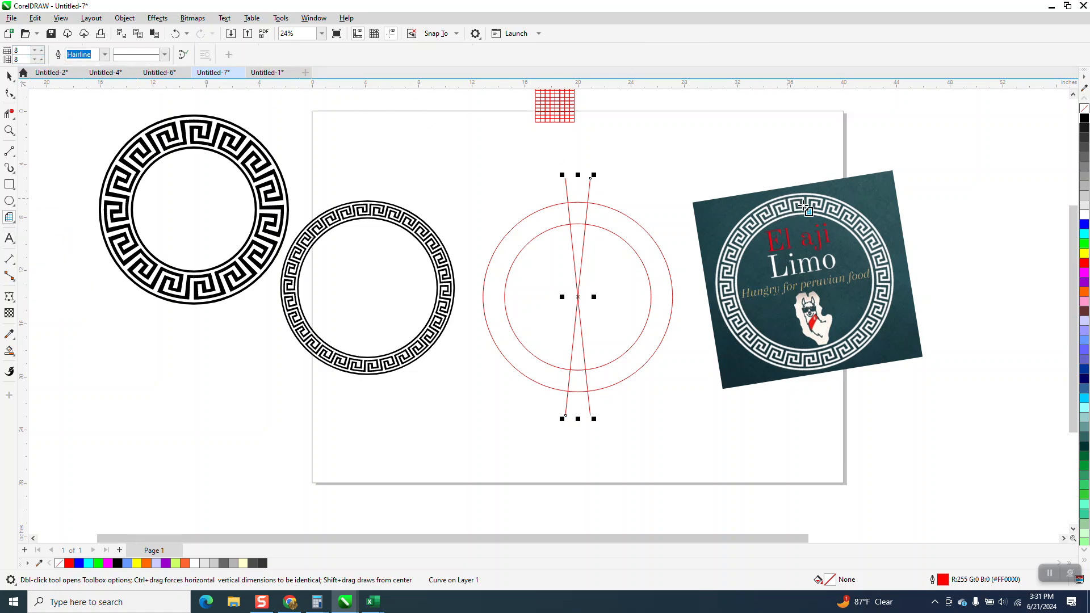
drag(710, 133, 675, 169)
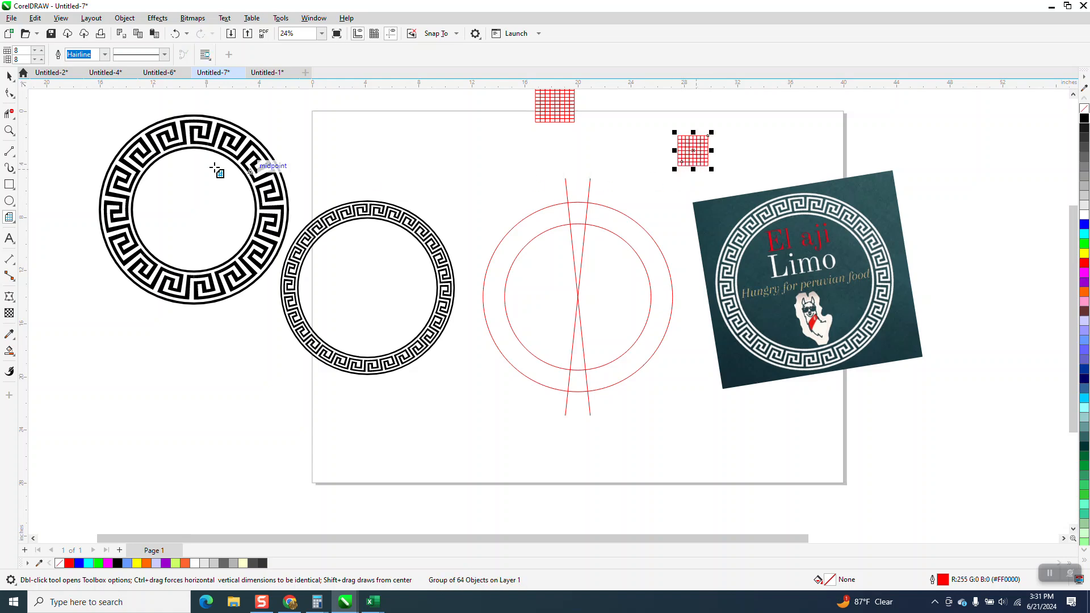
- Inspect the logo's key border and move the filled key sample from above the page beside the new empty grid
click(9, 130)
drag(750, 182, 817, 230)
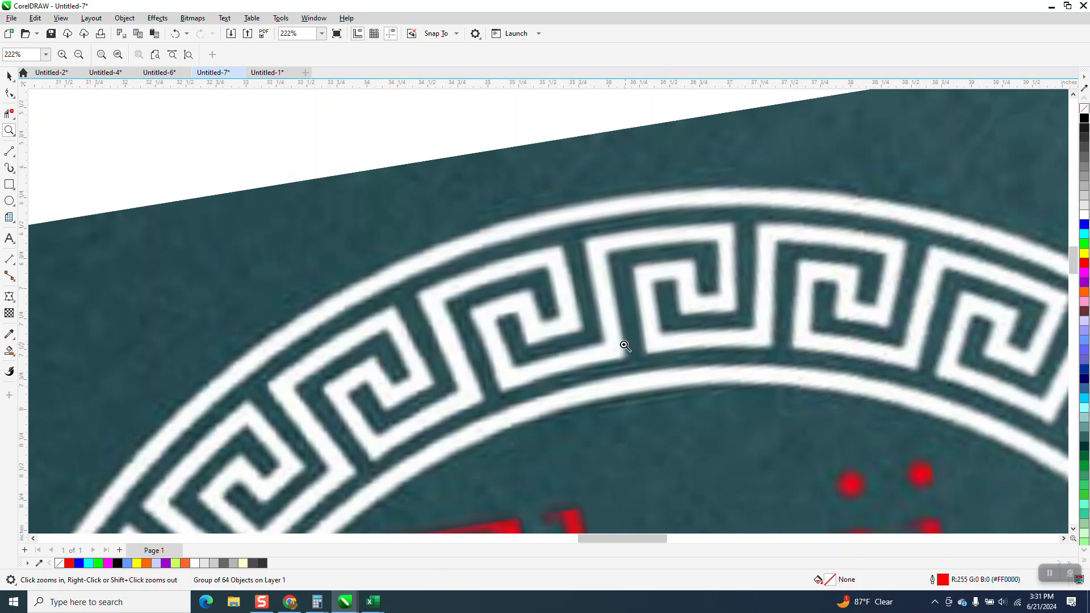
scroll(530, 203, down, 5)
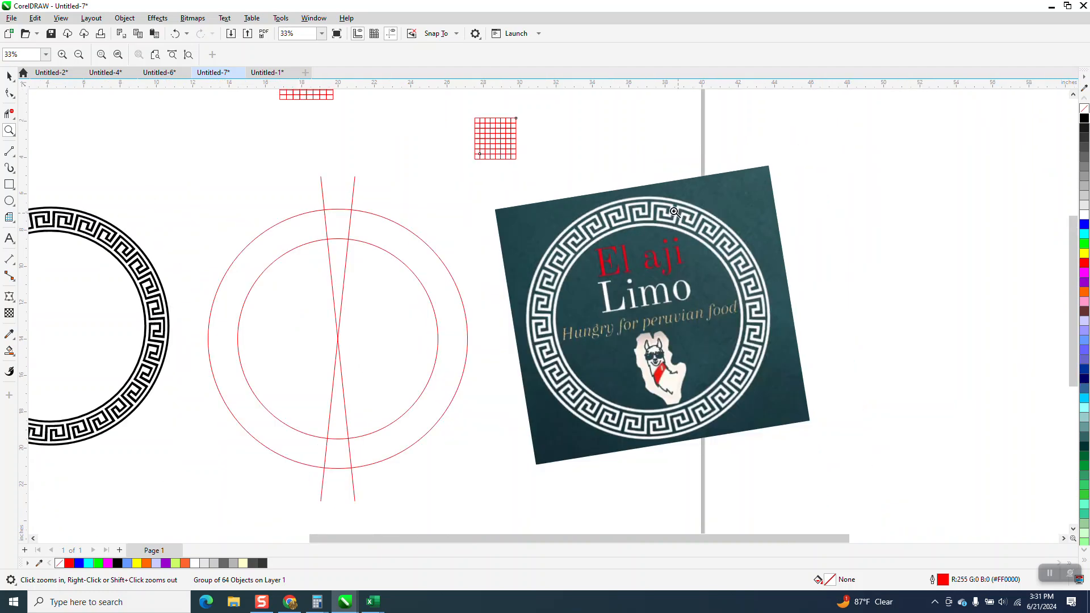
scroll(289, 170, down, 1)
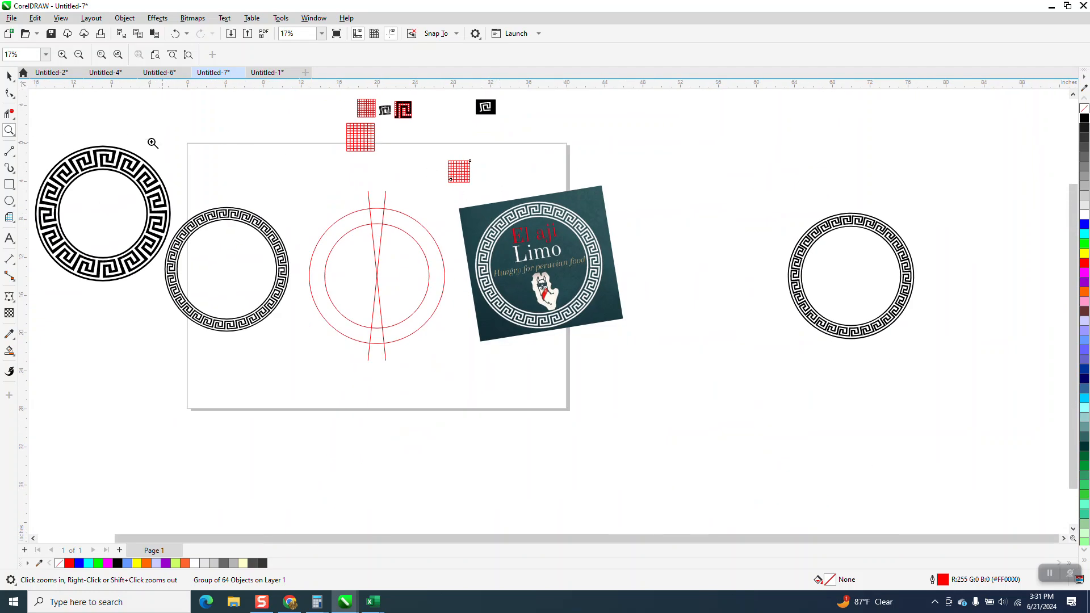
click(9, 76)
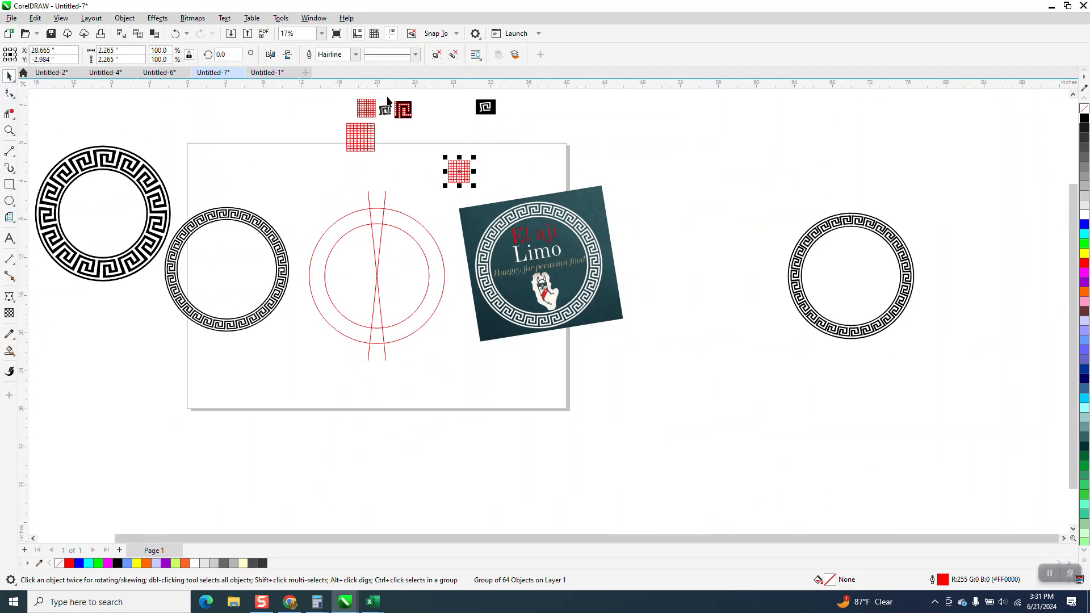
drag(404, 110, 539, 216)
click(10, 130)
scroll(567, 231, down, 1)
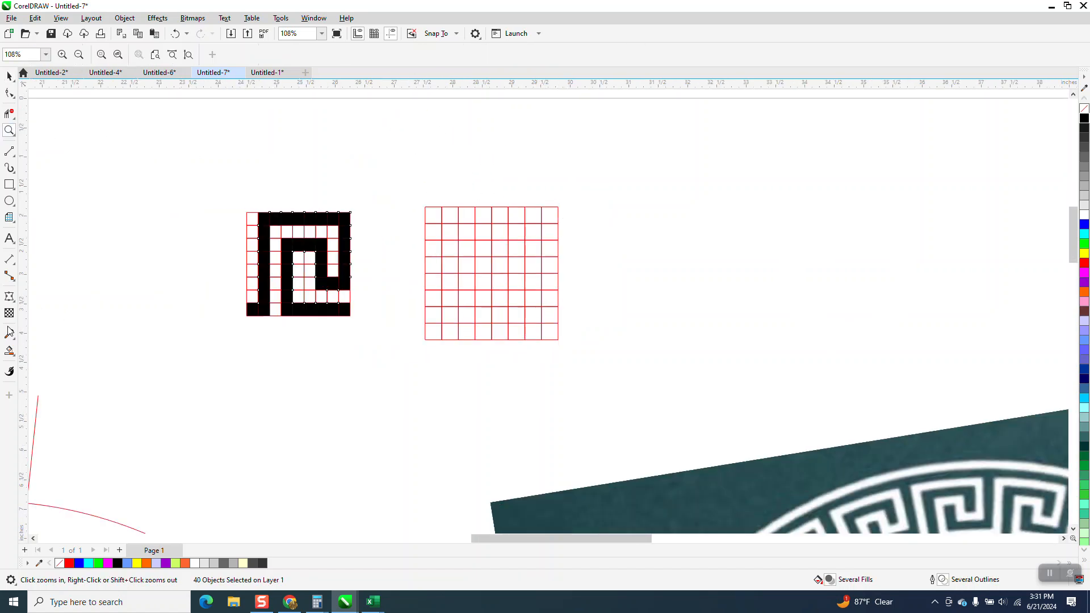
- Smart Fill the empty grid's two bottom-left cells and the whole second column up to the top row in black
click(10, 370)
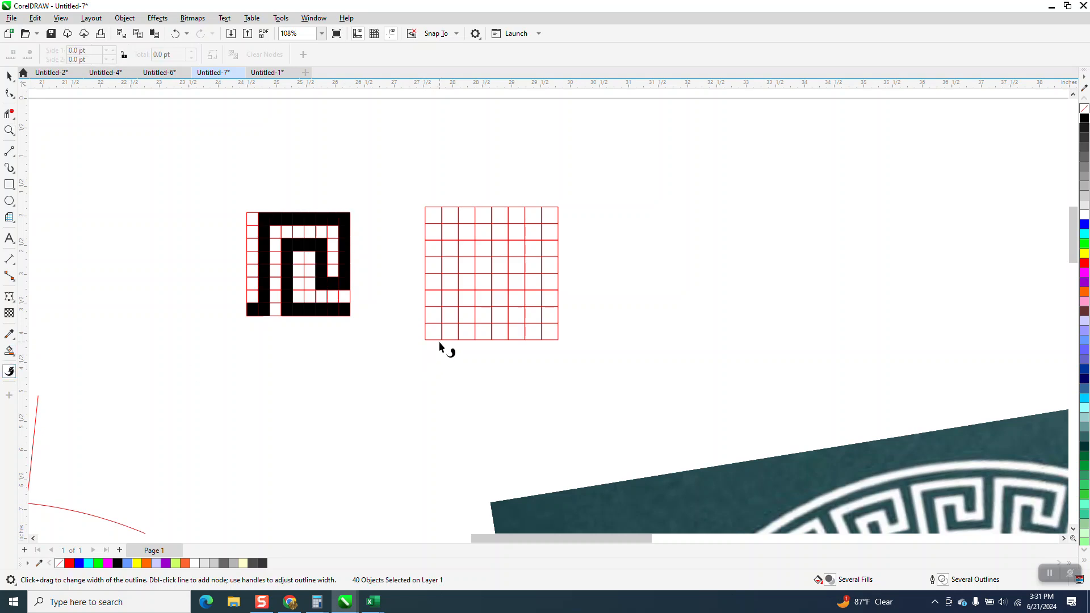
click(15, 359)
click(39, 361)
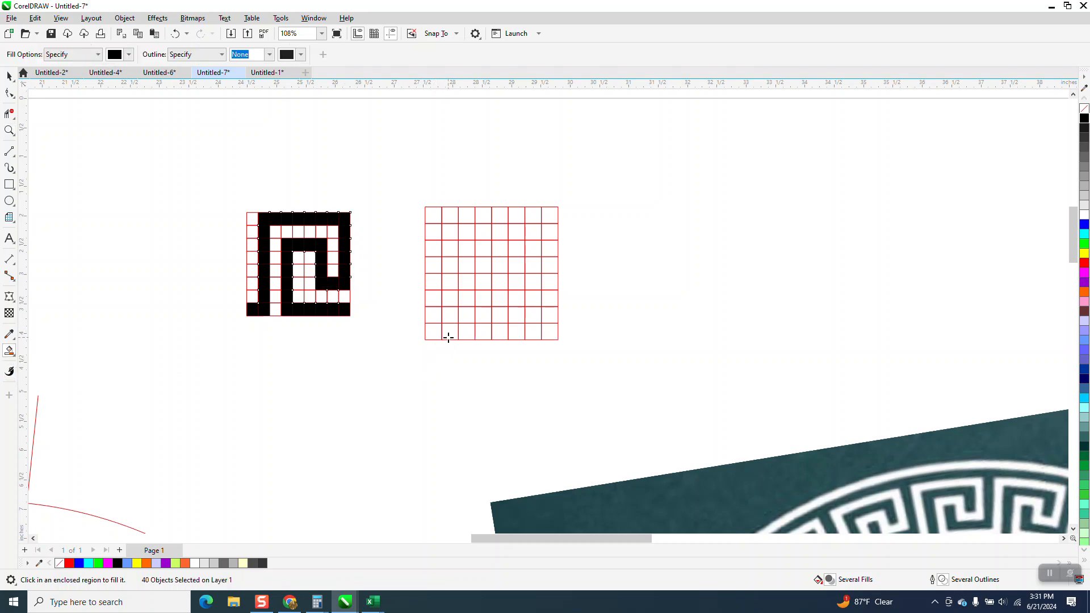
click(437, 334)
click(449, 335)
click(455, 313)
click(452, 299)
click(451, 282)
click(451, 265)
click(451, 249)
click(452, 231)
click(449, 215)
- Fill the rest of the grid's top row and its last column down to the sixth row in black
click(466, 213)
click(482, 215)
click(499, 215)
click(517, 215)
click(533, 215)
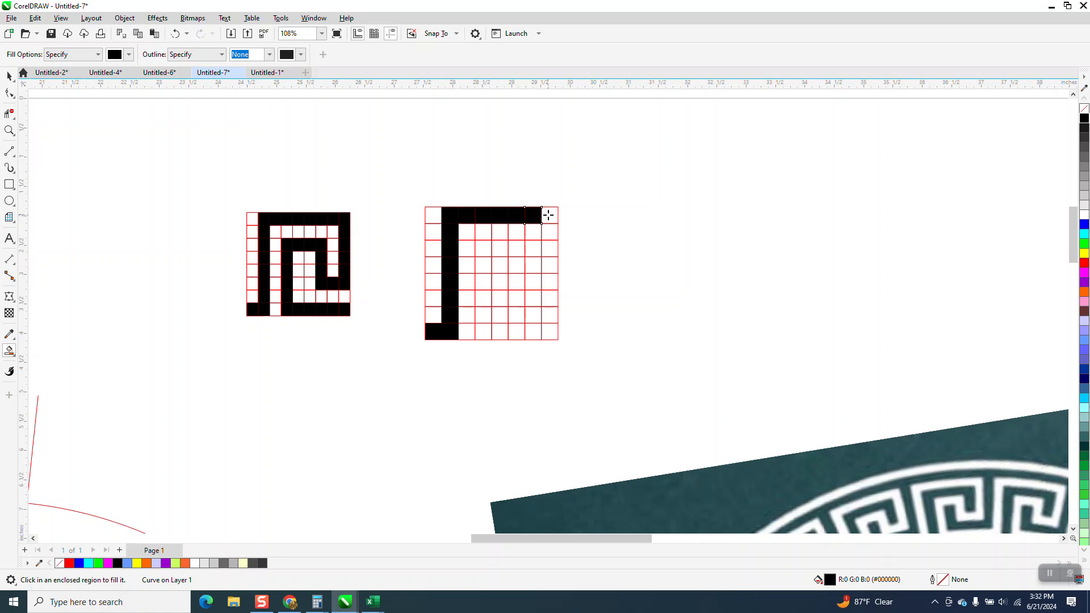
click(550, 215)
click(549, 232)
click(550, 248)
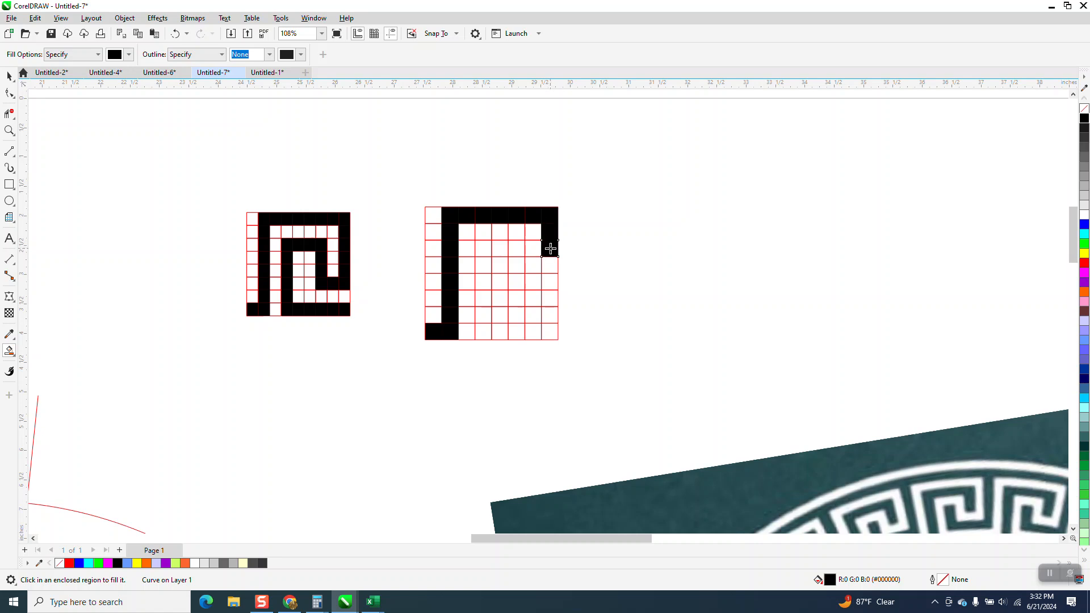
click(546, 281)
click(545, 296)
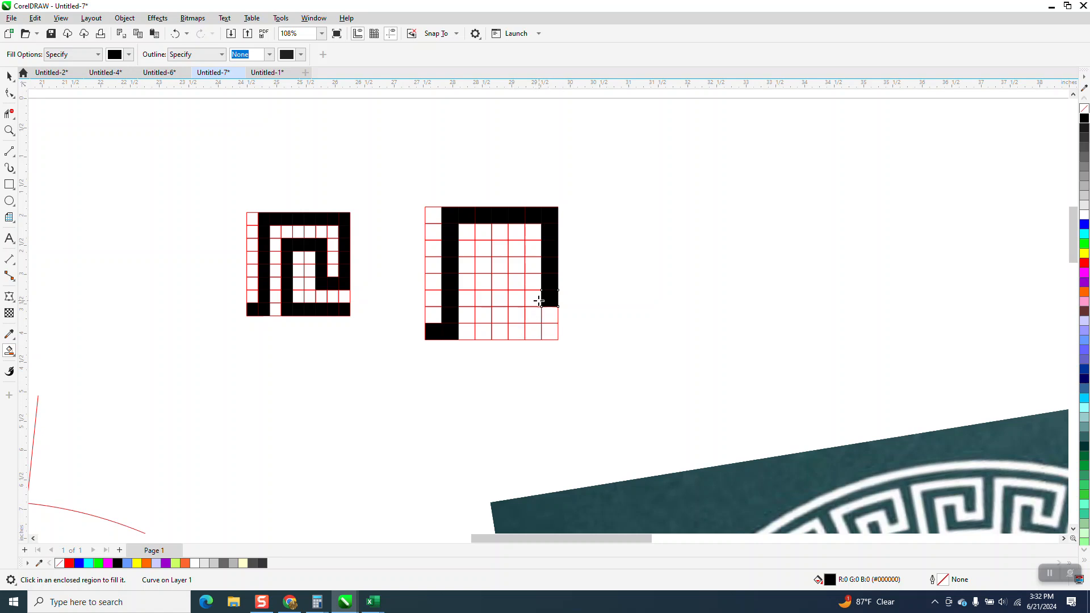
- Fill the key's inner hook inward along row six, up the sixth column and across row three to the fourth column
click(516, 297)
click(518, 283)
click(516, 267)
click(513, 251)
click(487, 250)
click(499, 251)
- Fill the grid's fourth column down to the bottom row and the remaining bottom cells to the last column in black
click(483, 265)
click(483, 281)
click(486, 299)
click(484, 314)
click(484, 330)
click(502, 331)
click(517, 330)
click(534, 330)
click(550, 329)
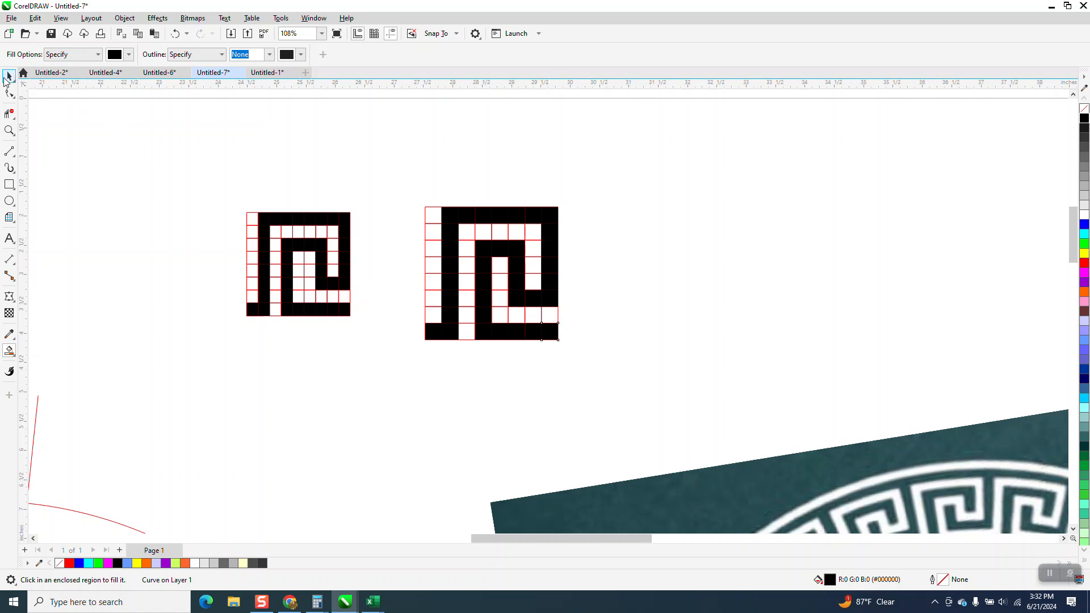
- Move the red grid clear of the black cells and weld the filled cells into a single key shape
click(9, 76)
click(45, 87)
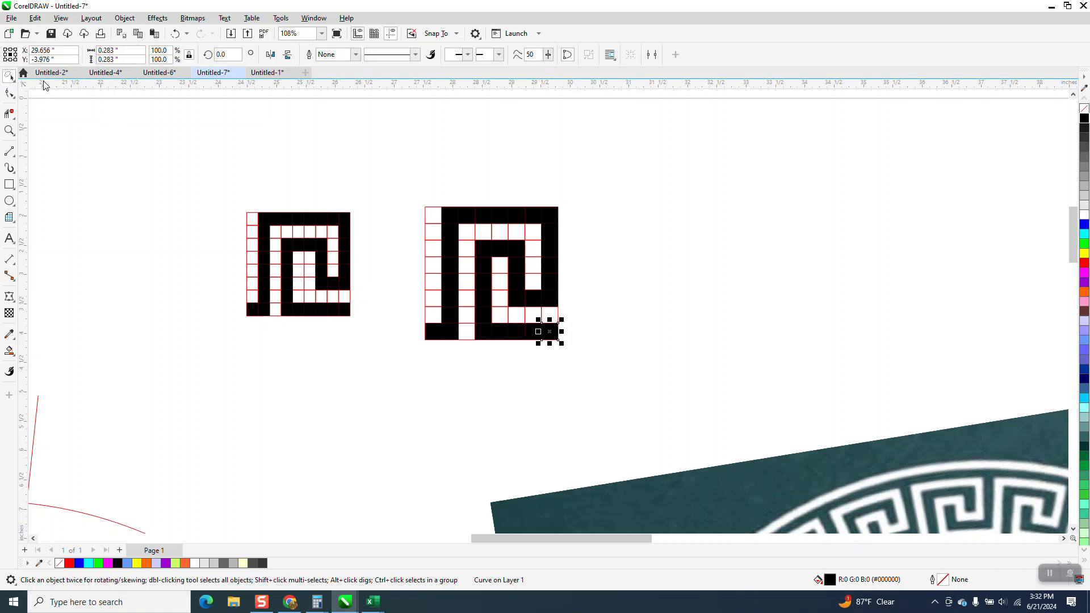
click(422, 214)
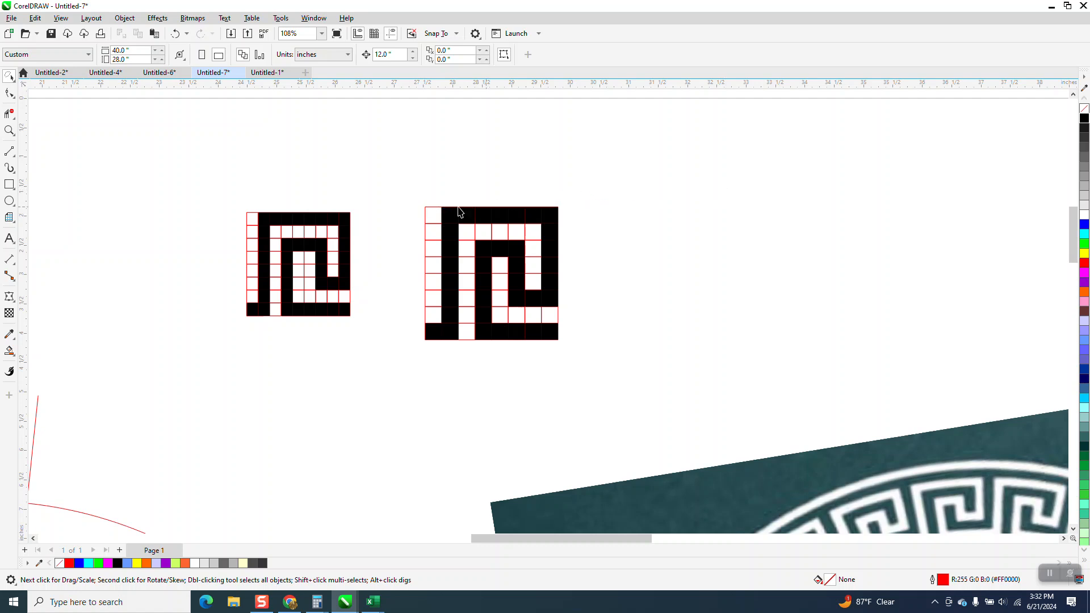
click(9, 75)
click(34, 75)
drag(426, 219, 682, 204)
drag(357, 179, 630, 384)
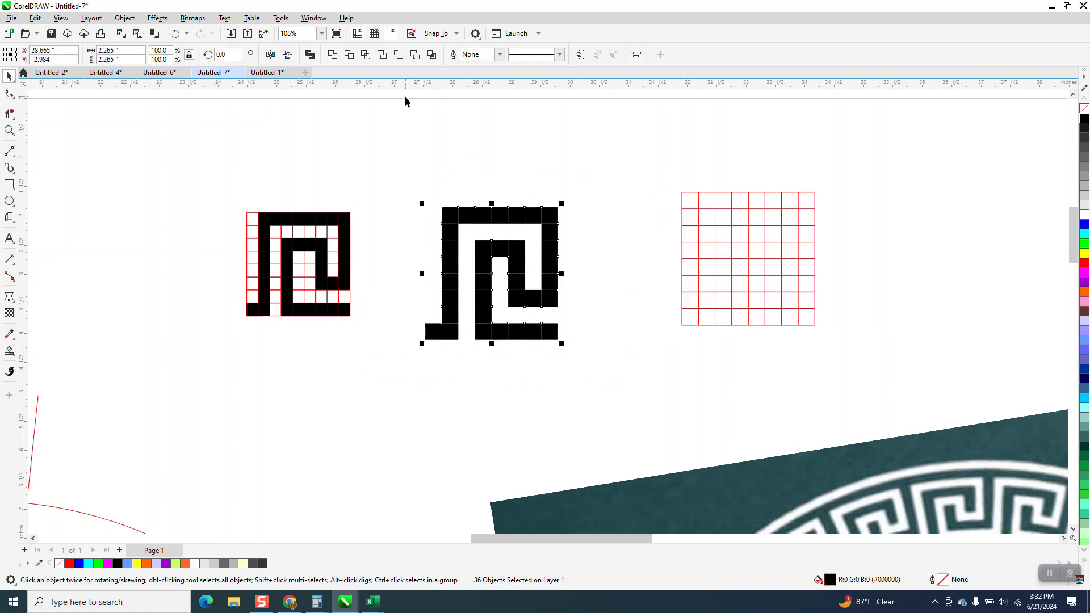
click(334, 55)
- Scale the welded key shape to about 81.2% (1.84 in) and place it just above the outer circle near the crossing lines
scroll(508, 183, down, 2)
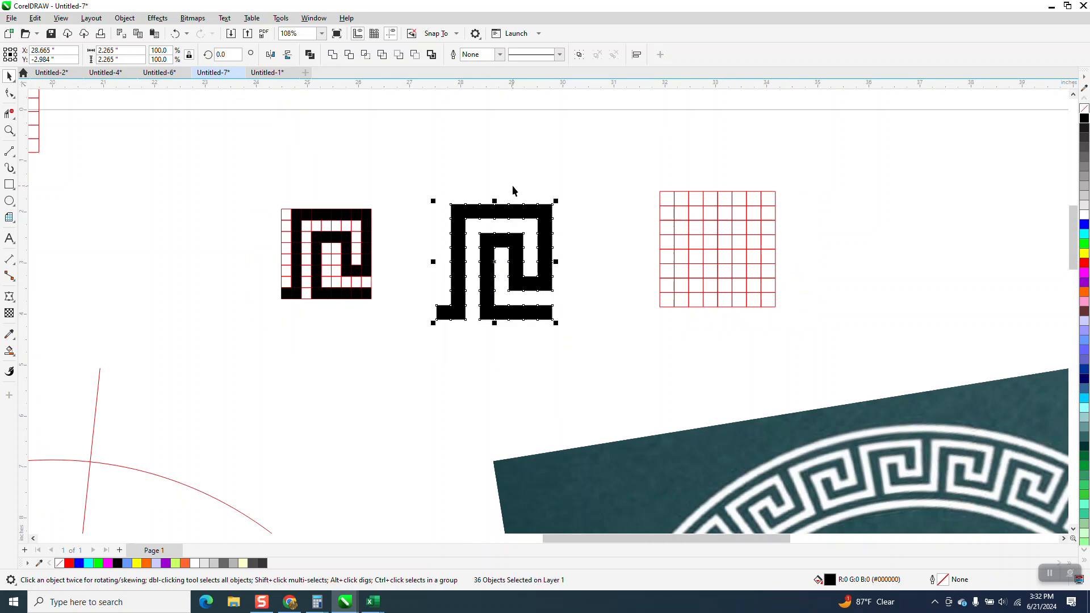
scroll(517, 189, down, 3)
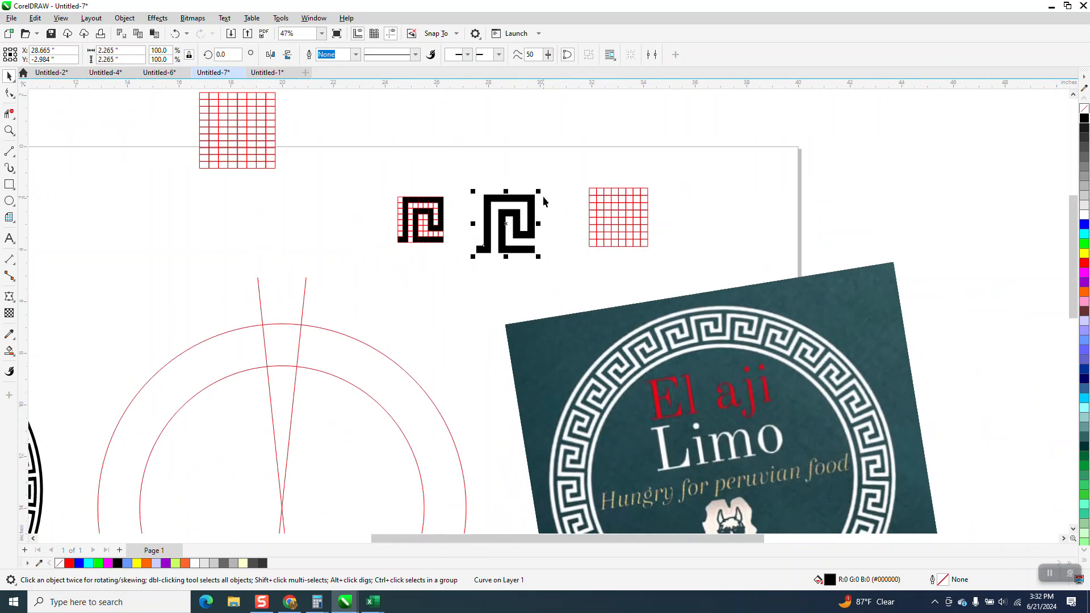
drag(539, 196, 365, 298)
scroll(364, 298, down, 2)
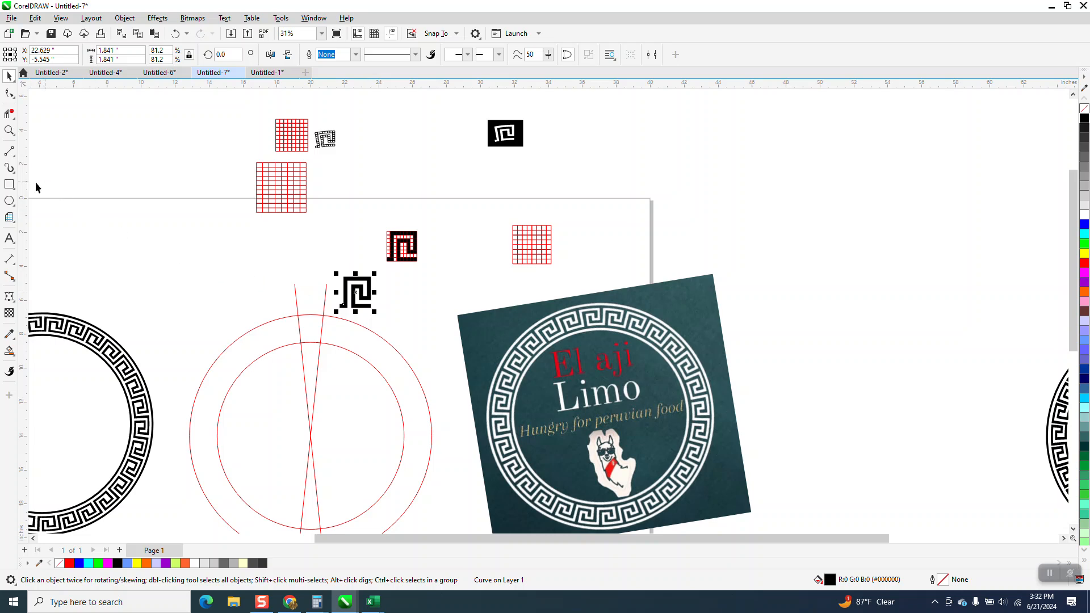
click(9, 351)
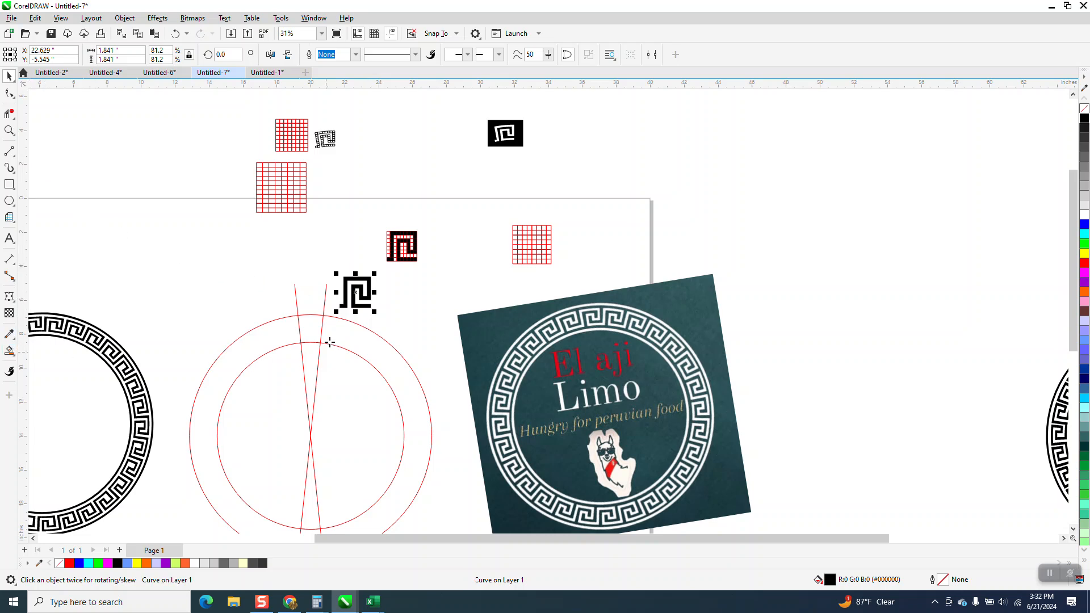
click(317, 323)
key(Up)
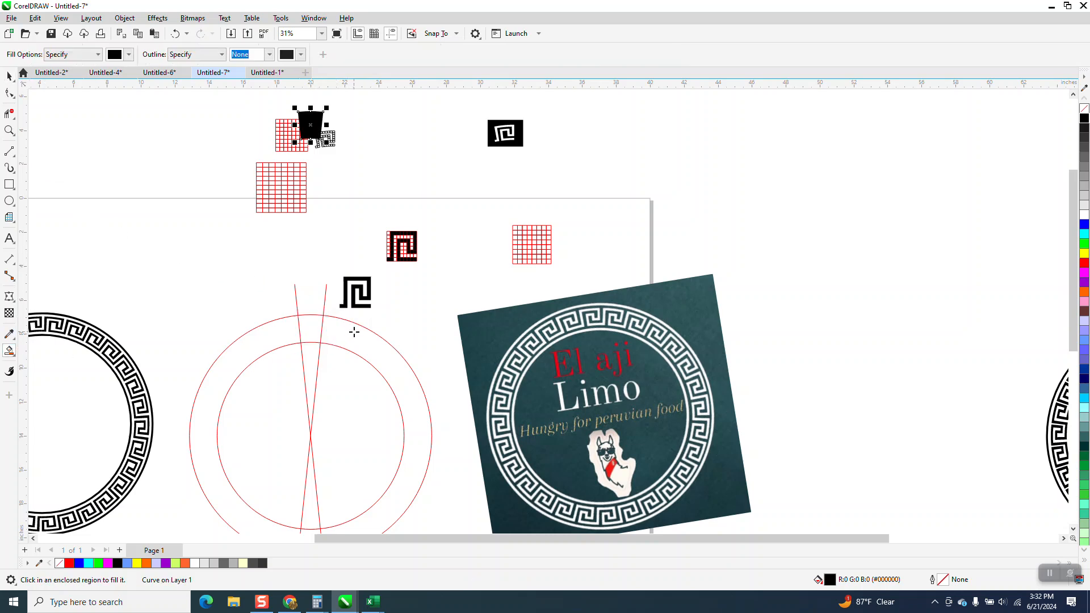
key(Left)
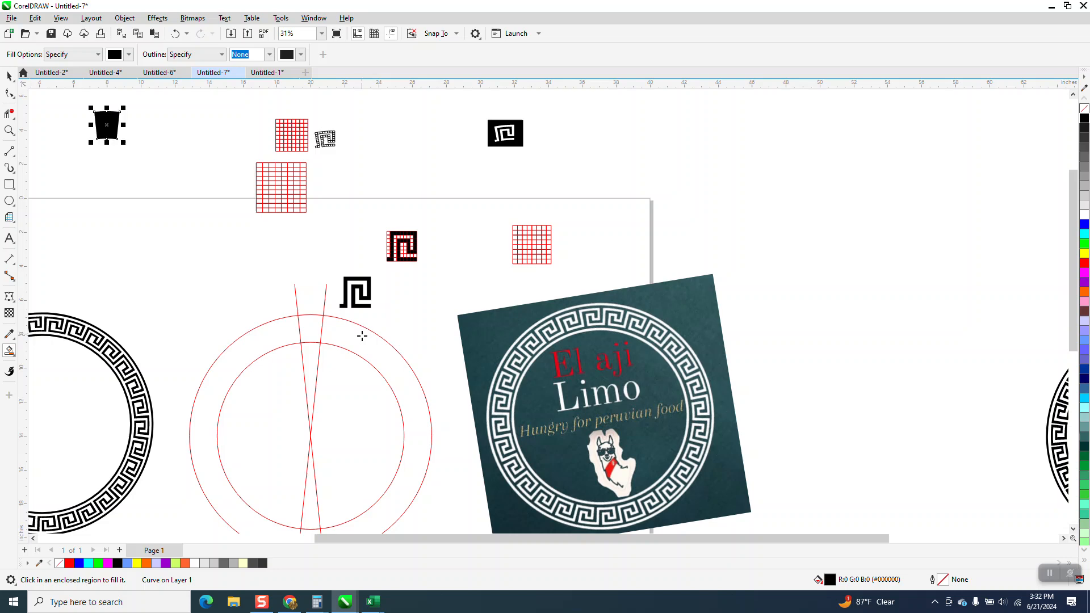
key(Right)
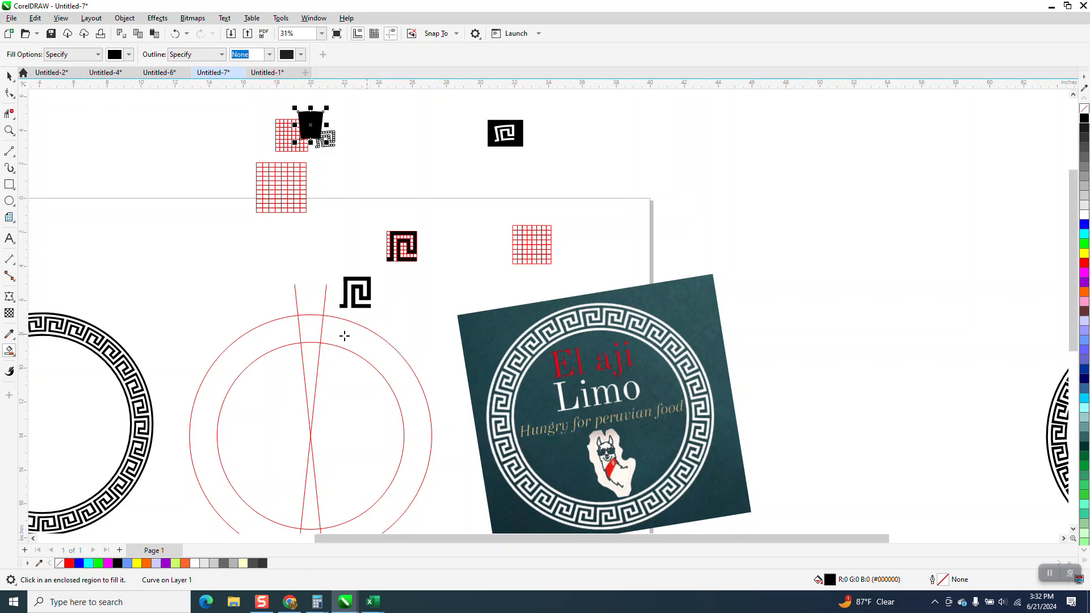
key(Delete)
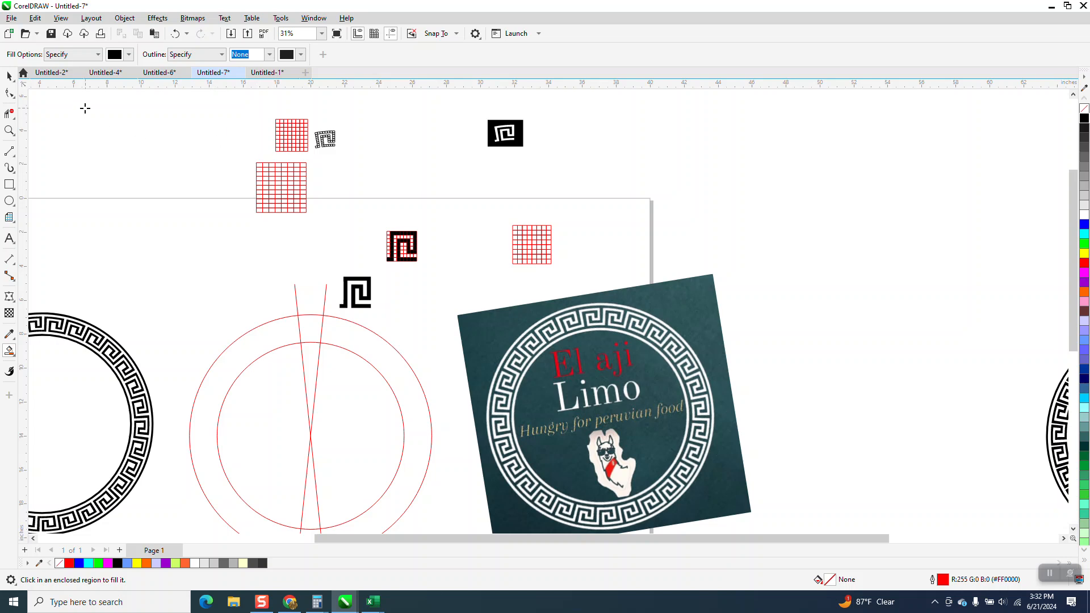
click(10, 76)
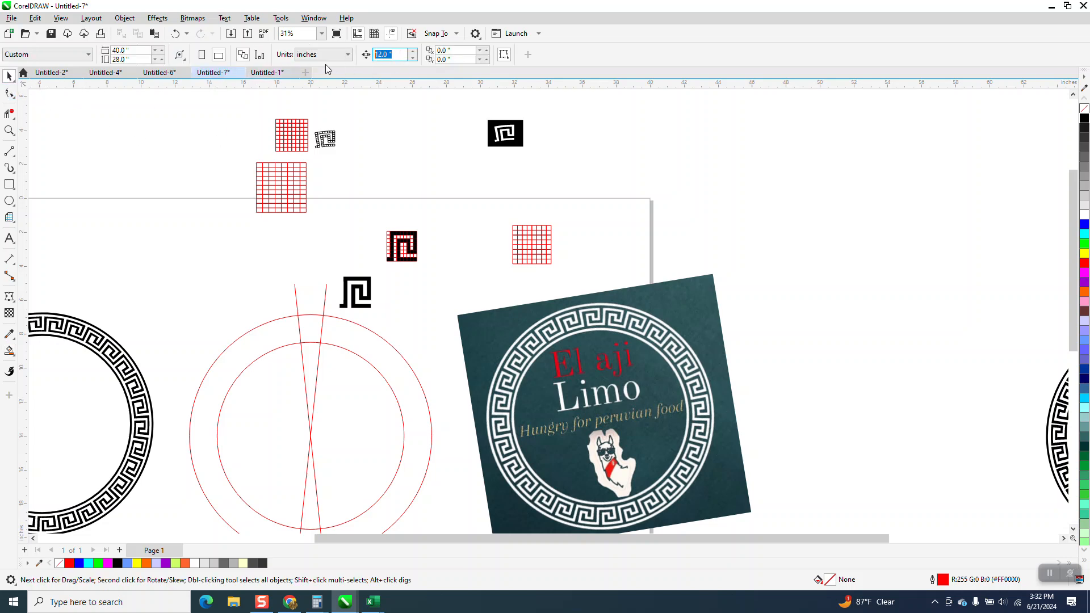
- Create a filled wedge shape from the region between the two circles and crossing lines, and move it up 5 in
text(5)
click(9, 351)
click(315, 337)
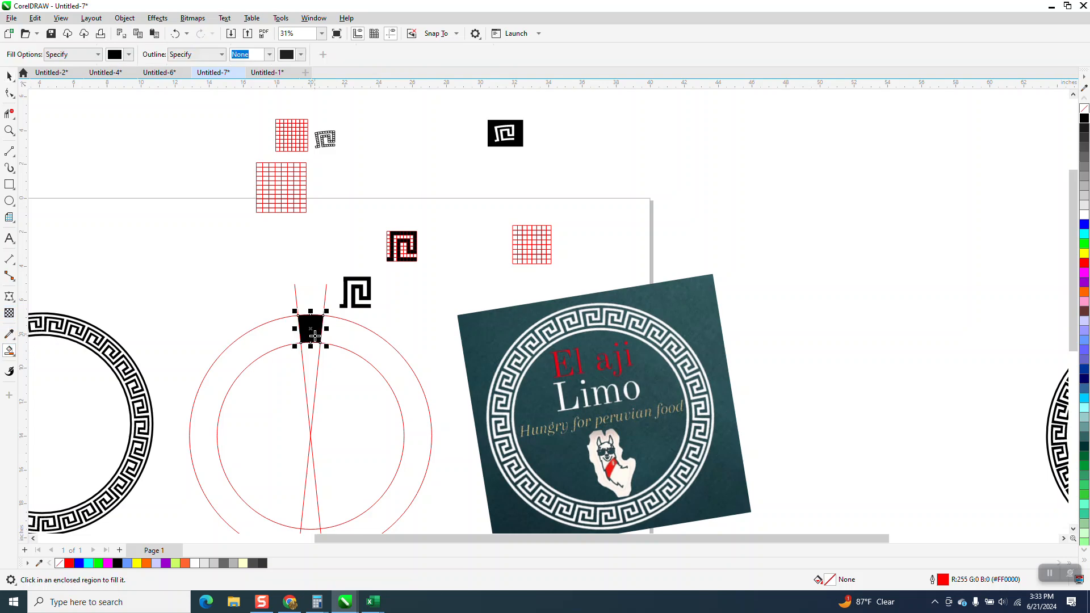
key(Up)
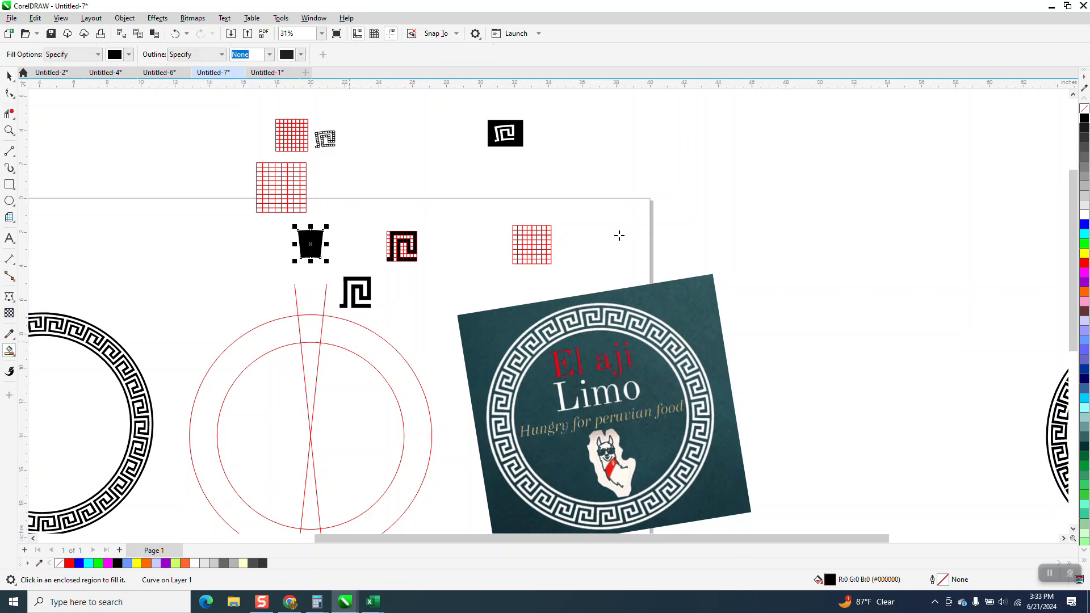
- Give the wedge shape no fill and a black outline, and place the welded key shape right beside it
click(1084, 109)
right_click(1085, 119)
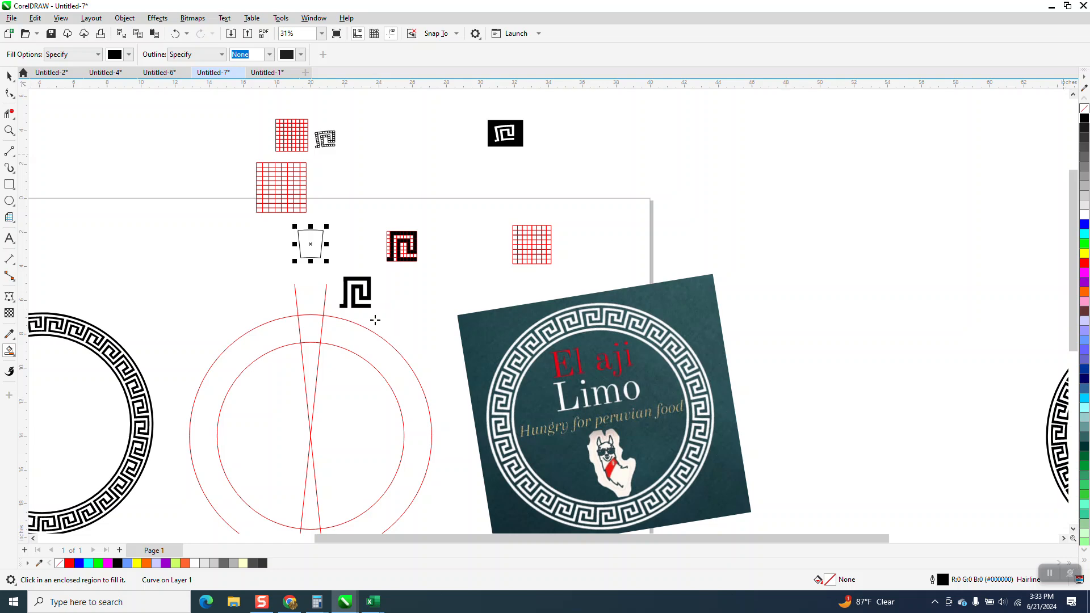
click(9, 92)
key(space)
drag(367, 303, 355, 259)
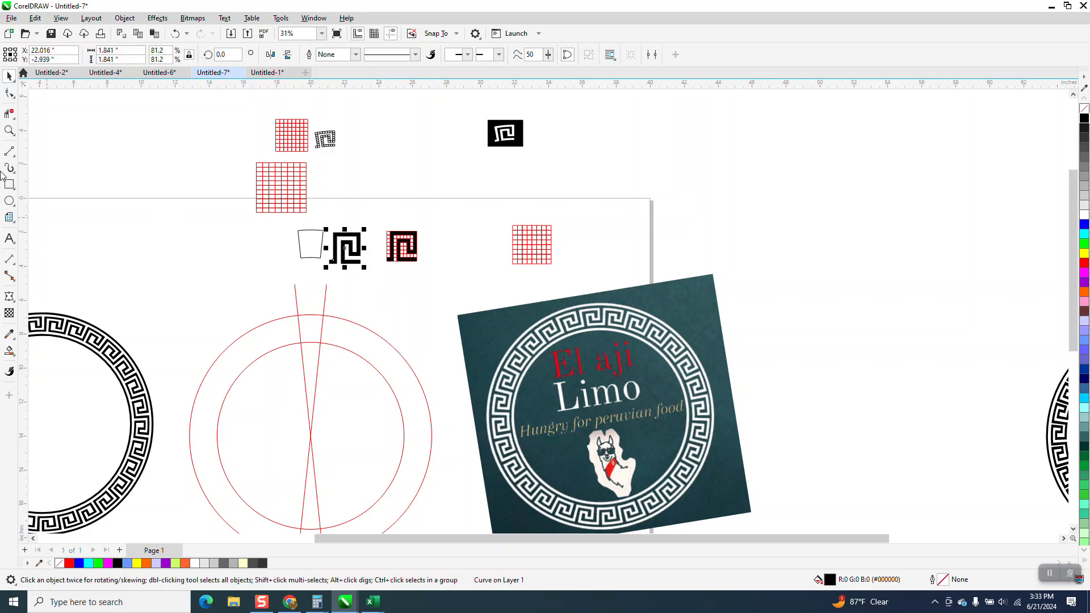
- Apply an envelope to the welded key shape, using the wedge outline as the source form
click(10, 130)
drag(261, 200, 439, 310)
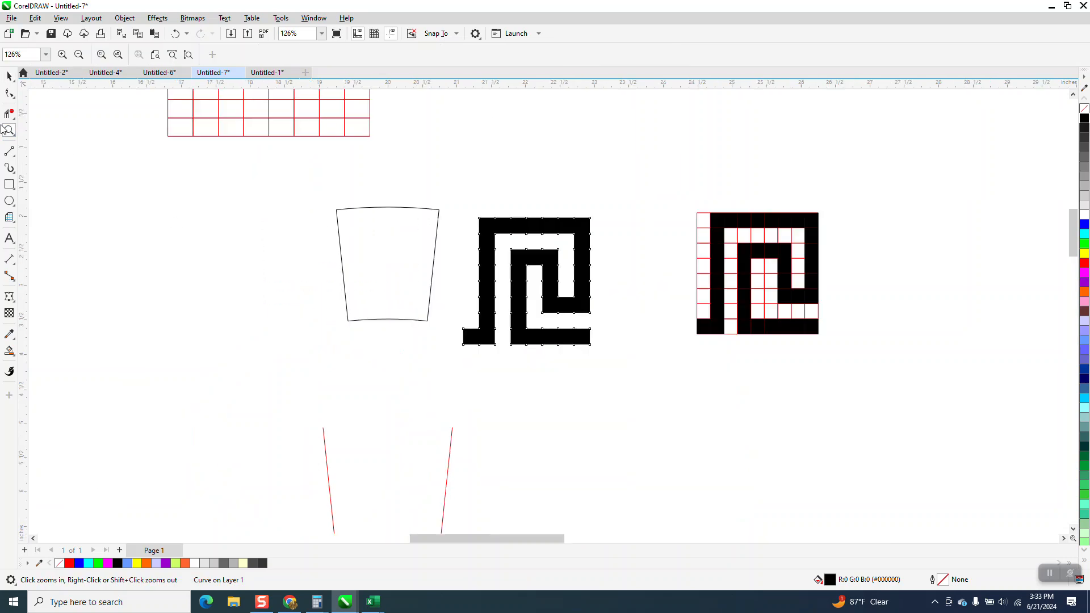
click(10, 77)
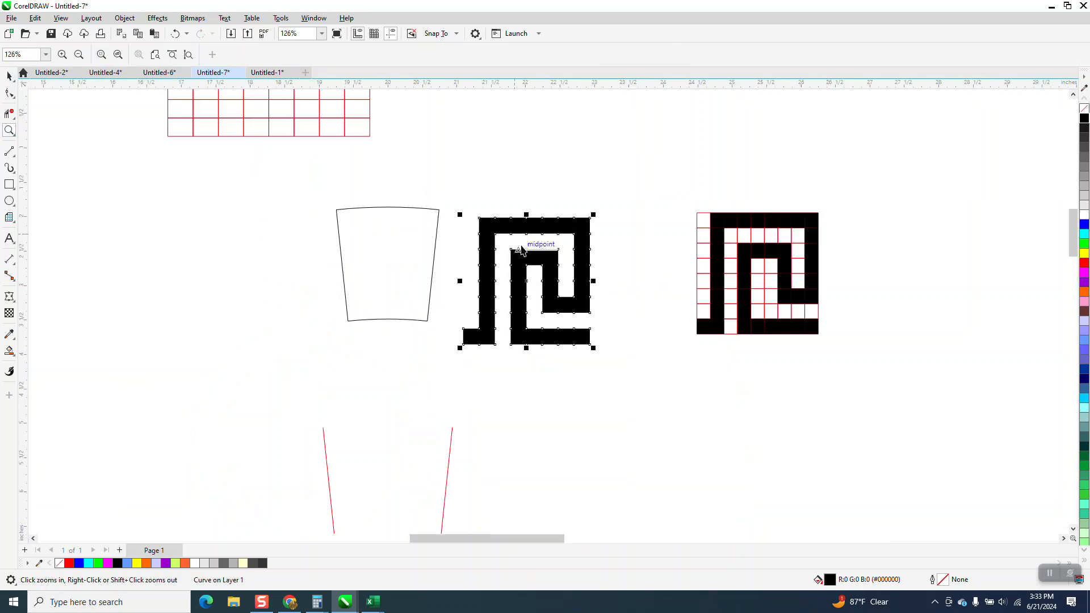
click(158, 18)
click(173, 290)
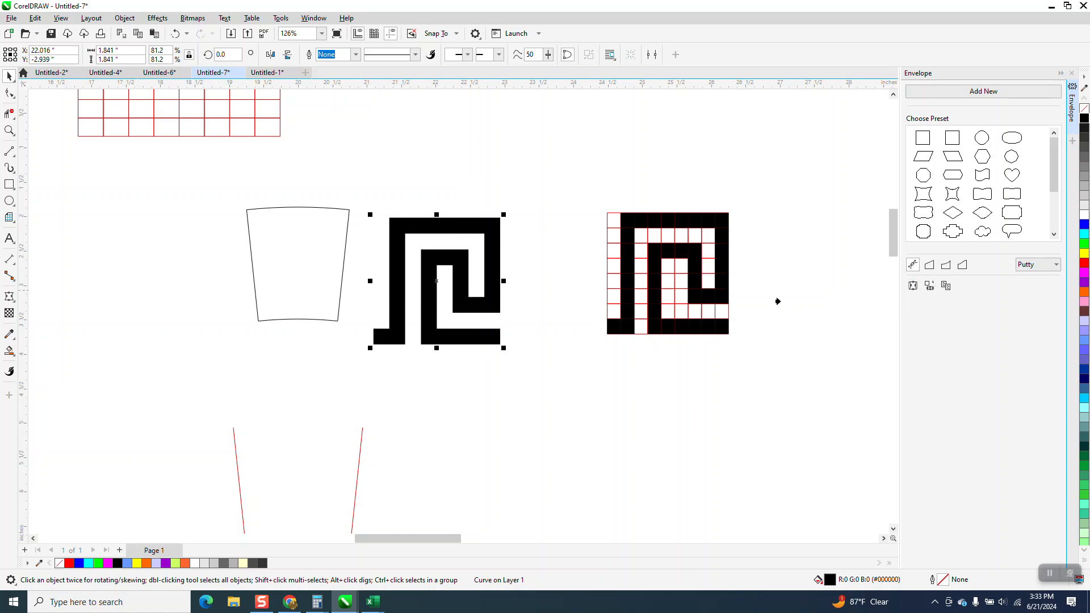
click(269, 245)
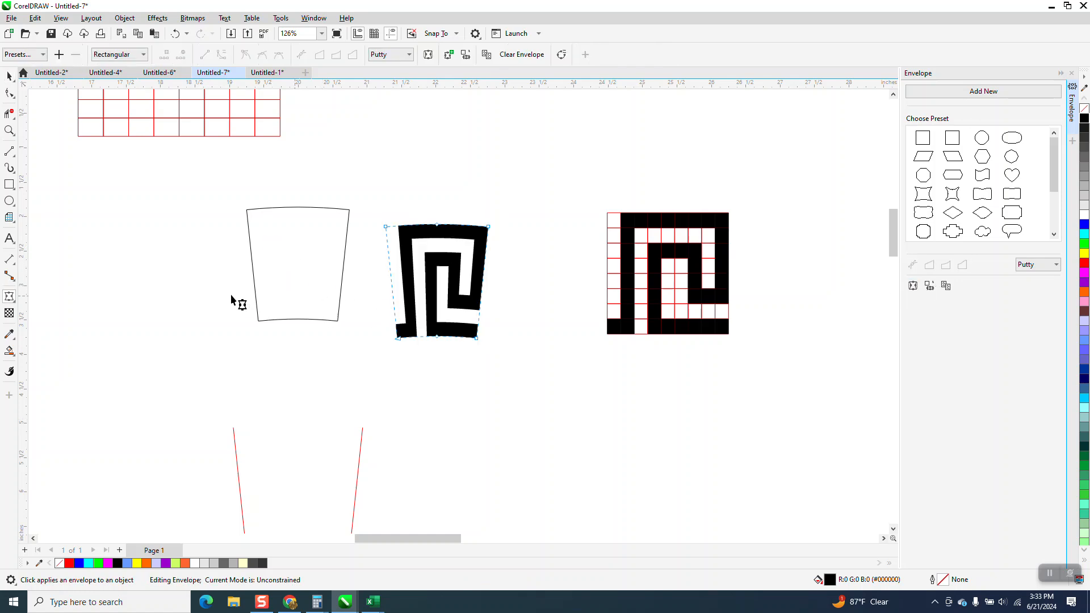
- Align the warped key shape to the wedge outline, centred both horizontally and vertically
click(7, 80)
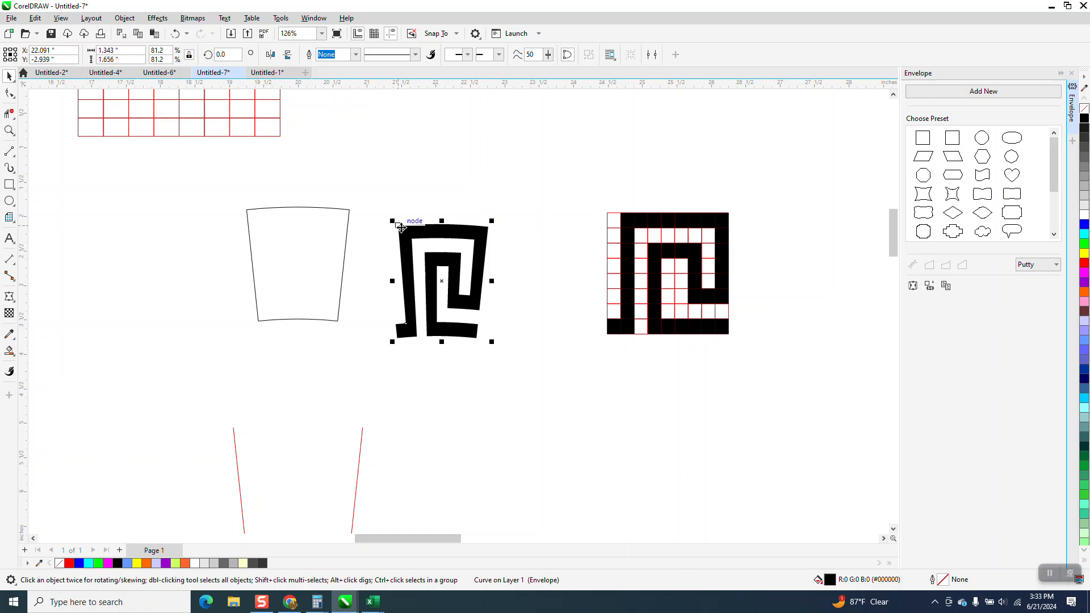
shift+click(334, 243)
key(e)
key(c)
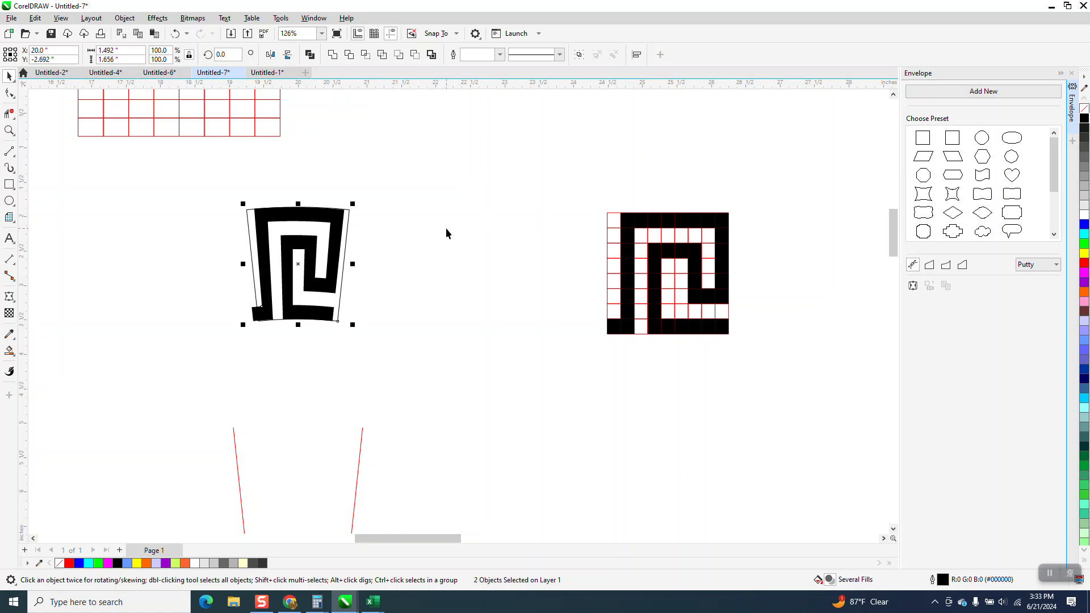
- Move the key and wedge just above the outer circle, and separate the wedge outline by moving it above the key
scroll(415, 194, down, 3)
drag(365, 241, 450, 361)
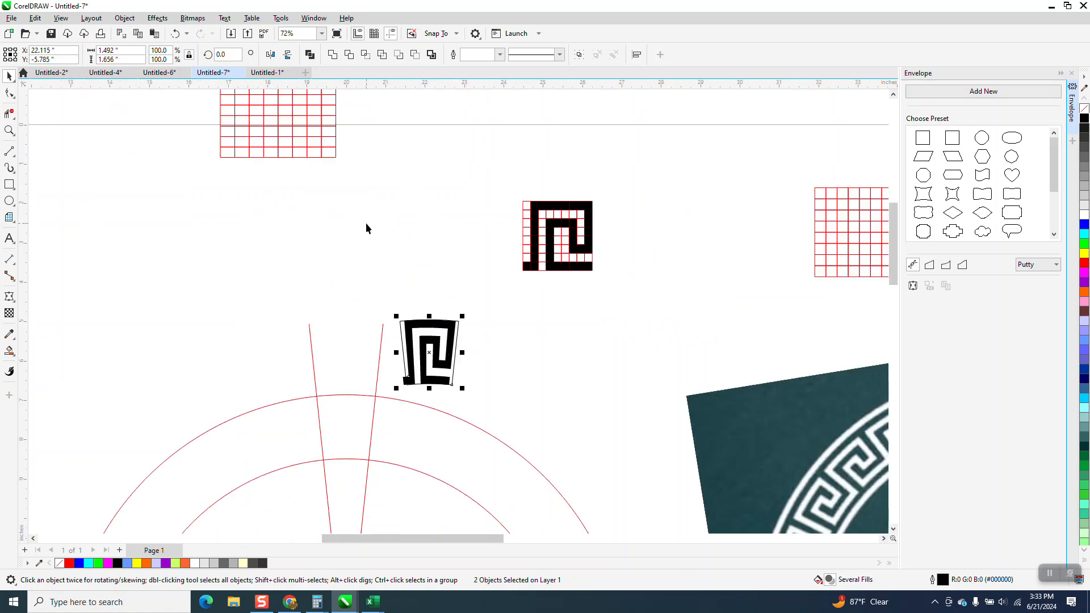
click(469, 327)
drag(460, 334, 457, 184)
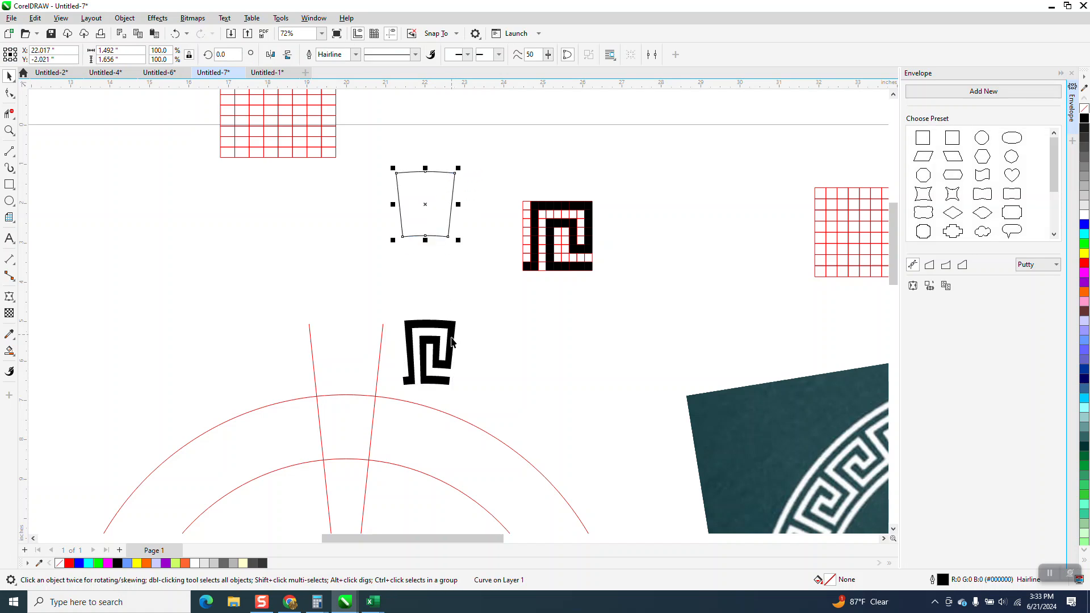
- Snap the warped key's upper-right corner to the intersection of the outer circle and the right crossing line
click(9, 130)
drag(270, 318, 558, 481)
click(10, 77)
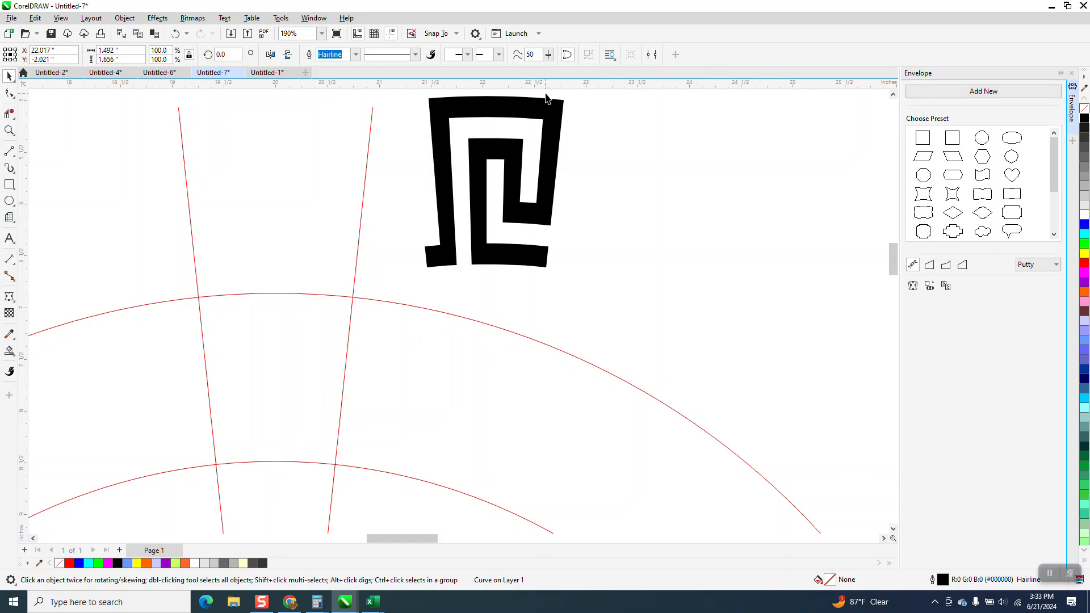
drag(562, 104, 348, 297)
drag(352, 299, 352, 299)
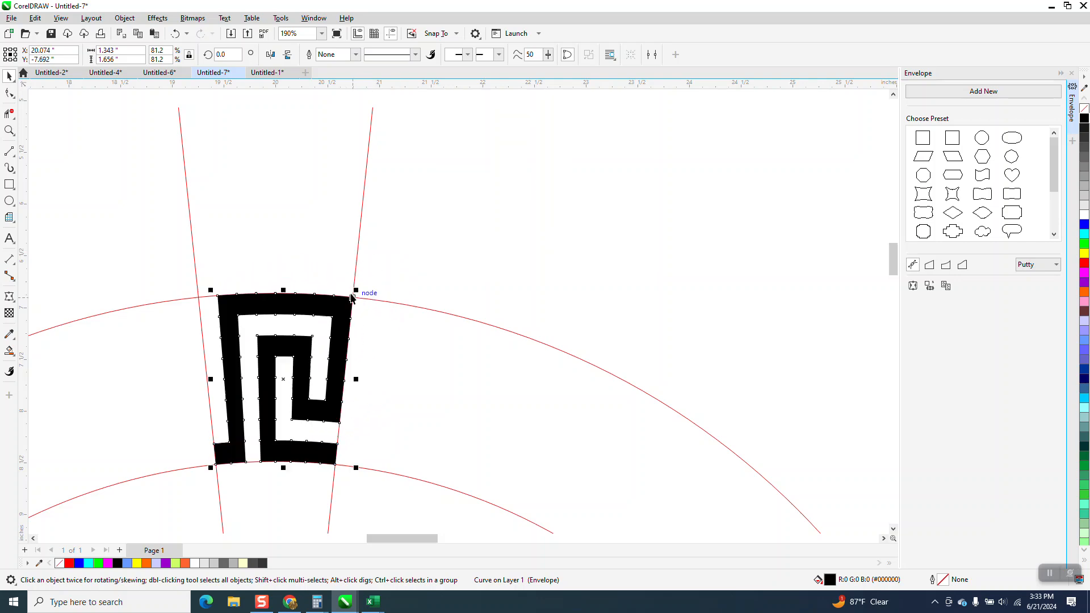
- Delete both red construction circles and the two crossing lines, leaving the warped key in place
scroll(352, 162, down, 5)
scroll(423, 182, down, 1)
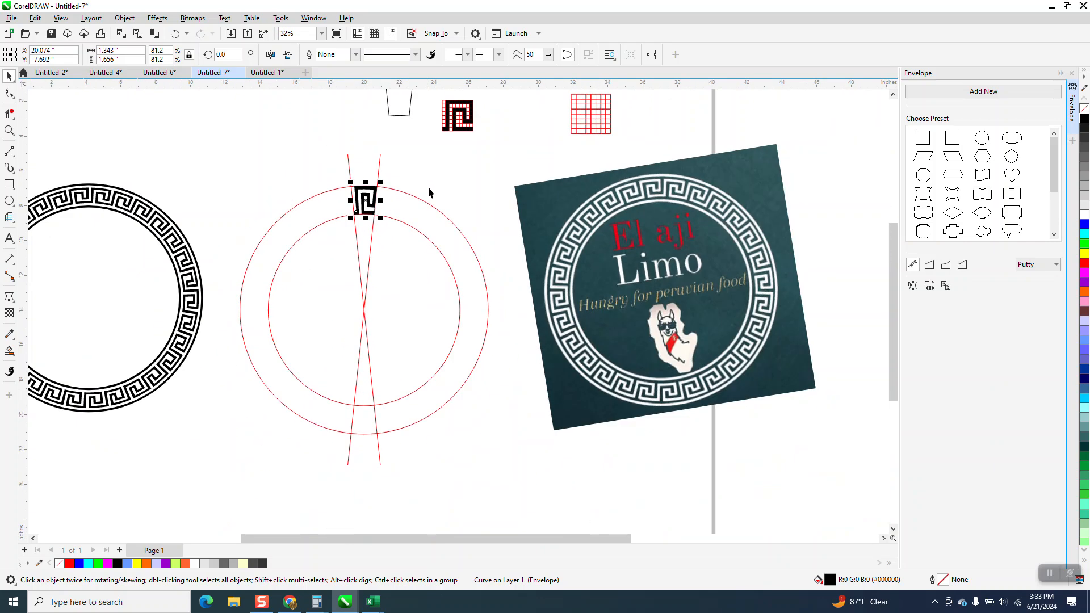
click(433, 206)
key(Delete)
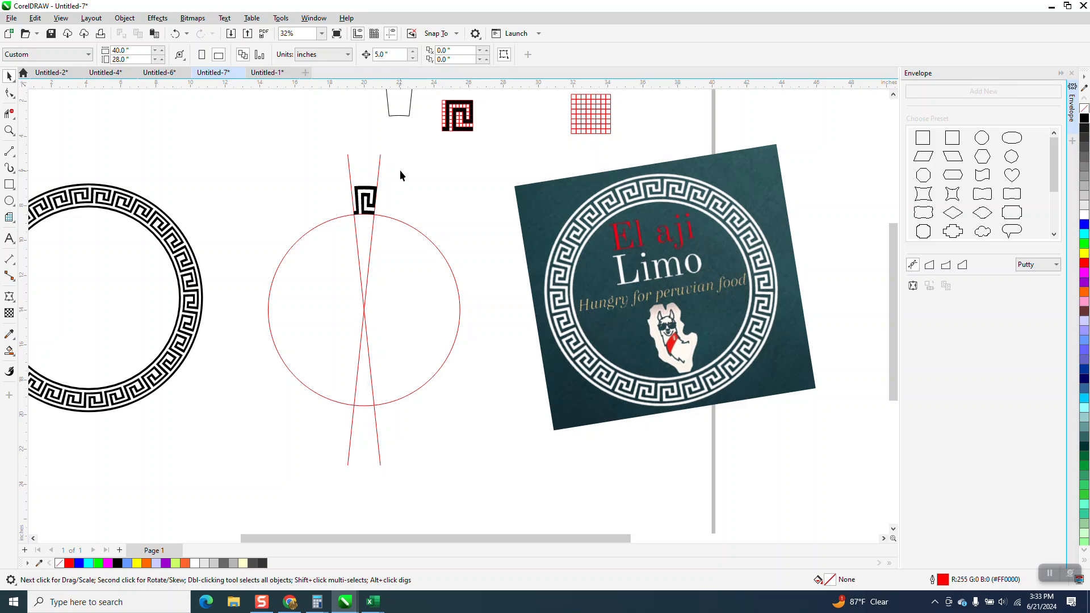
click(379, 168)
key(Delete)
click(350, 171)
key(Delete)
click(417, 229)
key(Delete)
- Show guidelines and add one horizontal and one vertical guideline, each centred on the page
click(390, 37)
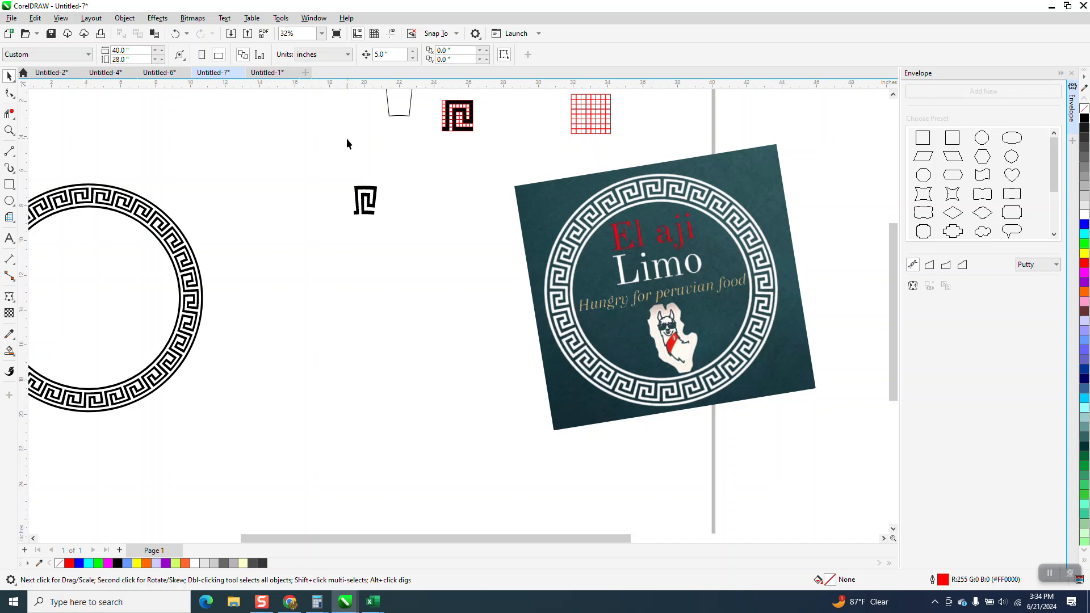
drag(339, 85, 340, 142)
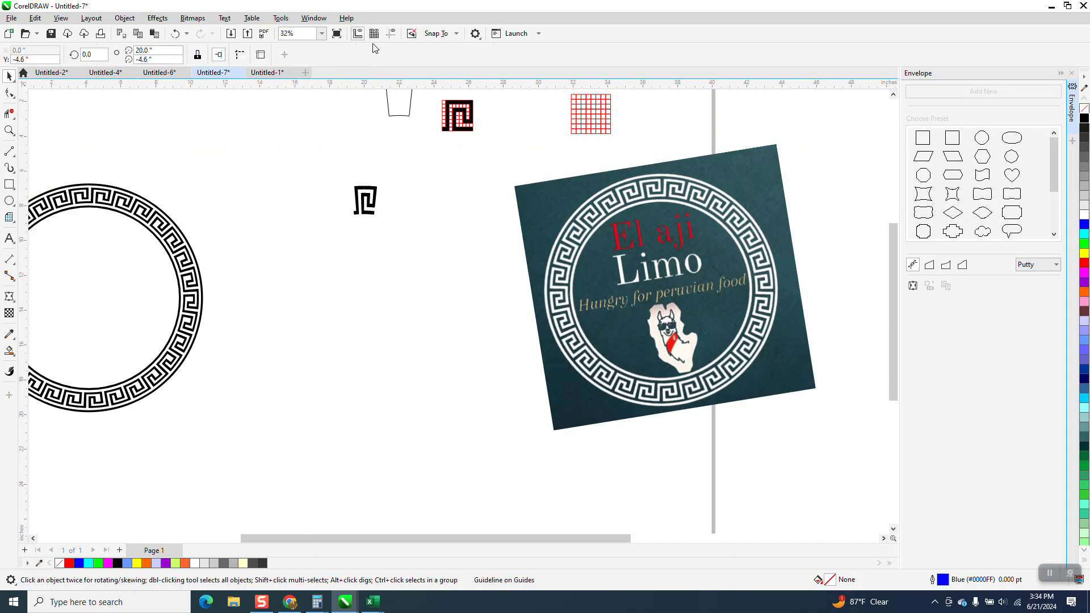
click(392, 33)
click(352, 145)
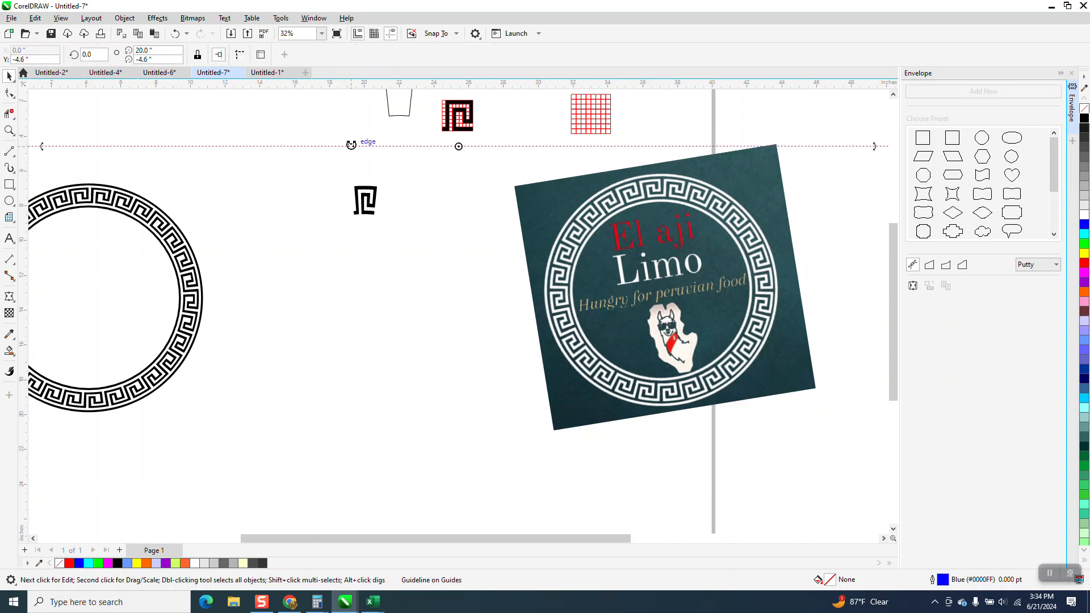
key(p)
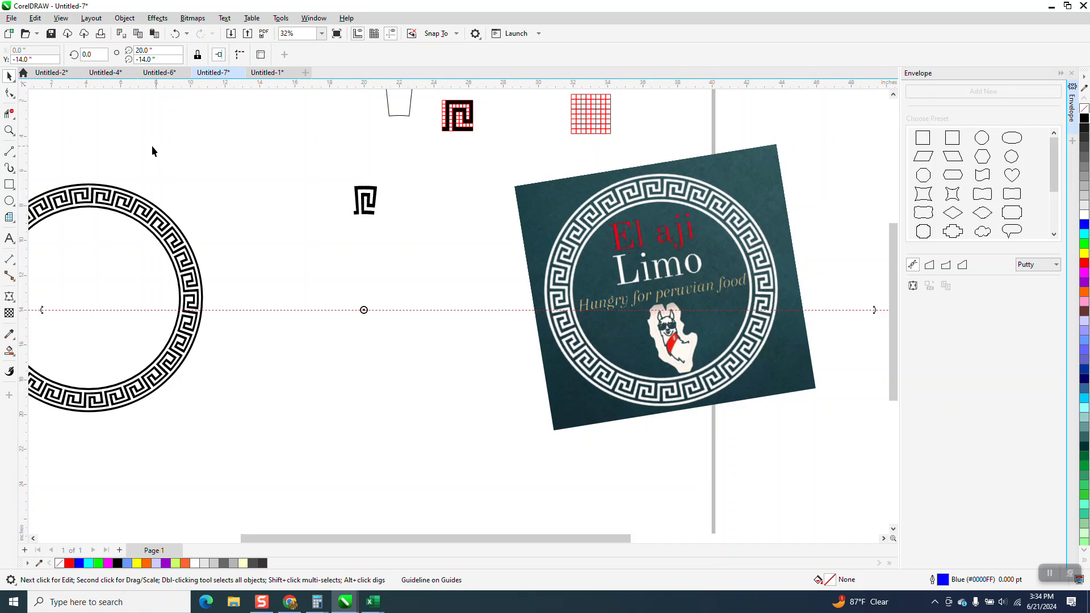
drag(23, 141, 140, 146)
key(p)
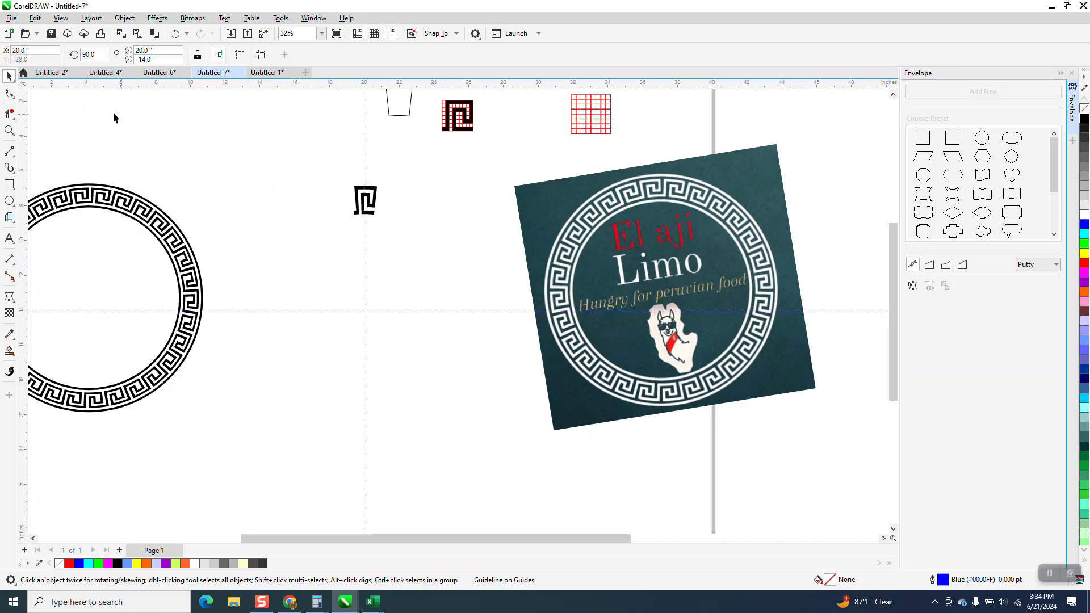
- Set the warped key's rotation centre at the guideline intersection and create a copy rotated by 12 degrees
drag(228, 146, 539, 406)
click(10, 130)
drag(313, 162, 514, 352)
key(space)
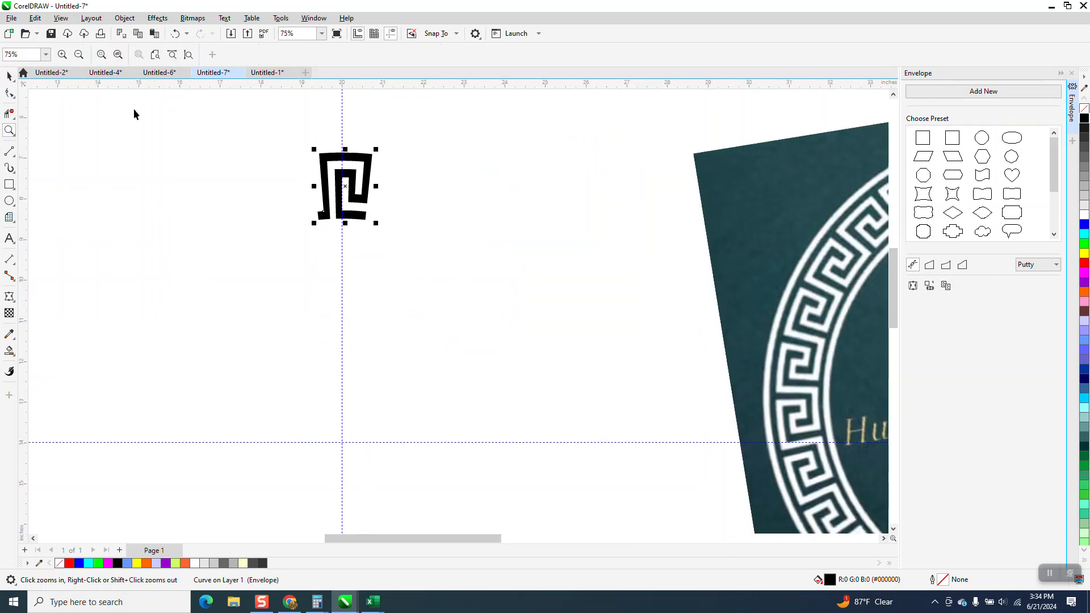
key(space)
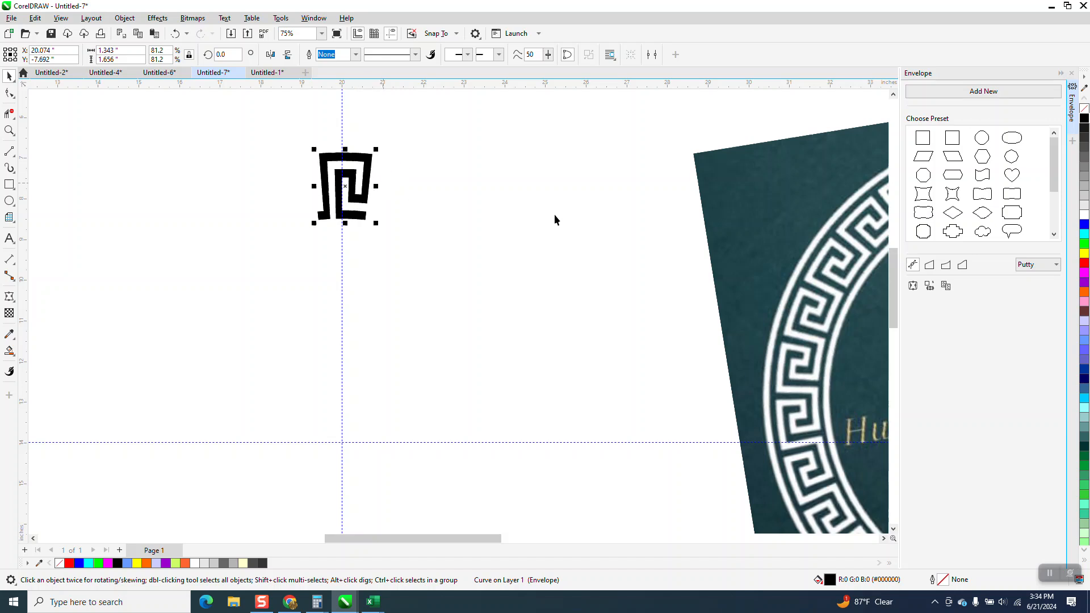
click(362, 200)
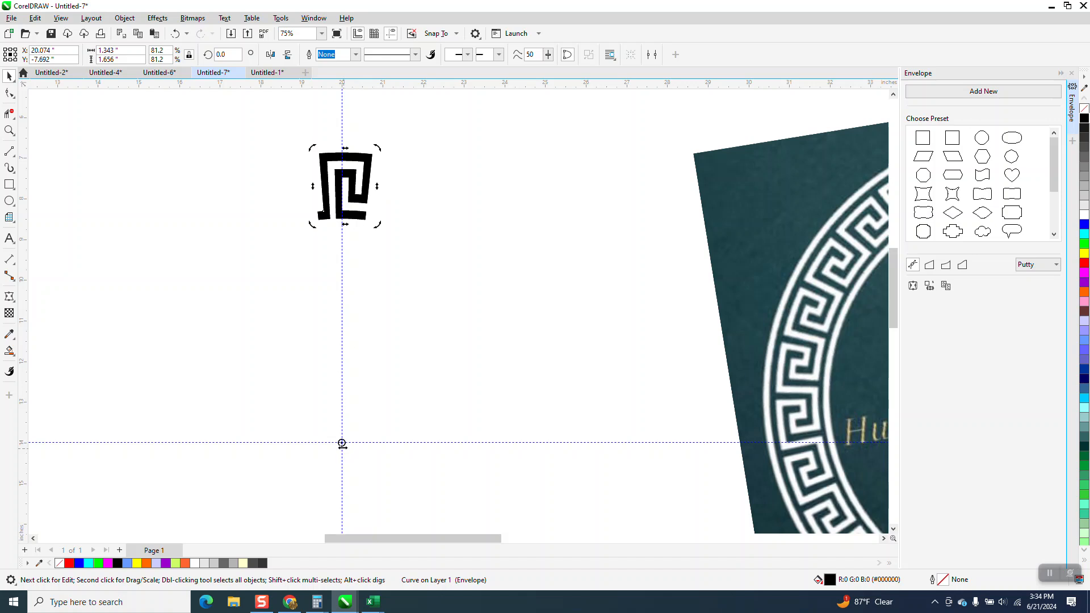
double_click(228, 54)
text(12)
key(Return)
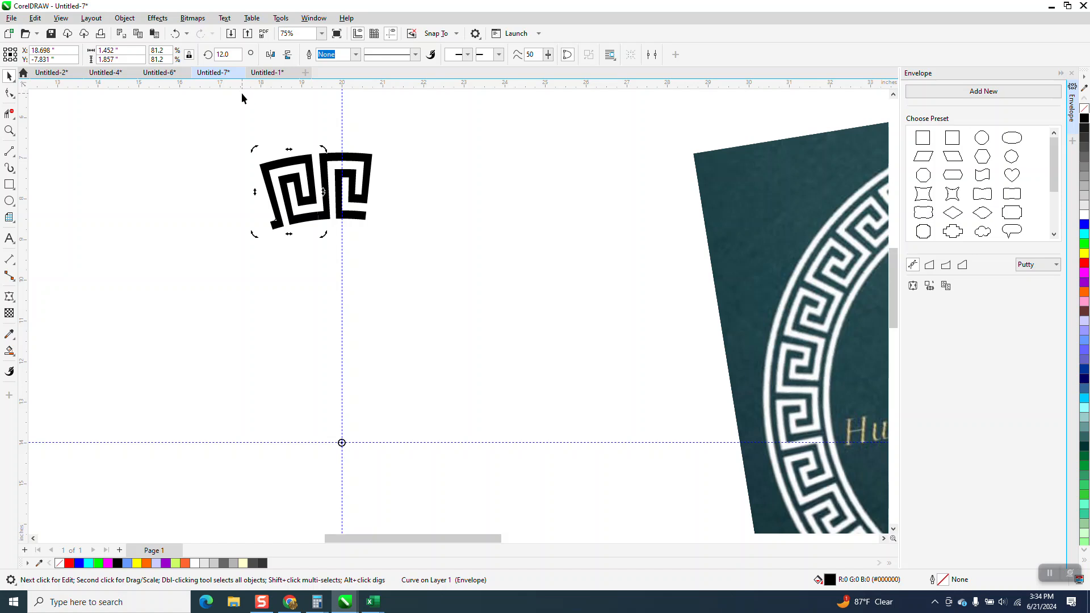
- Repeat the 12-degree rotated duplicate around the guideline intersection until the key ring is complete at 348 degrees
key(ctrl+d)
key(ctrl+d)
key(ctrl+d)
key(ctrl+d)
key(ctrl+d)
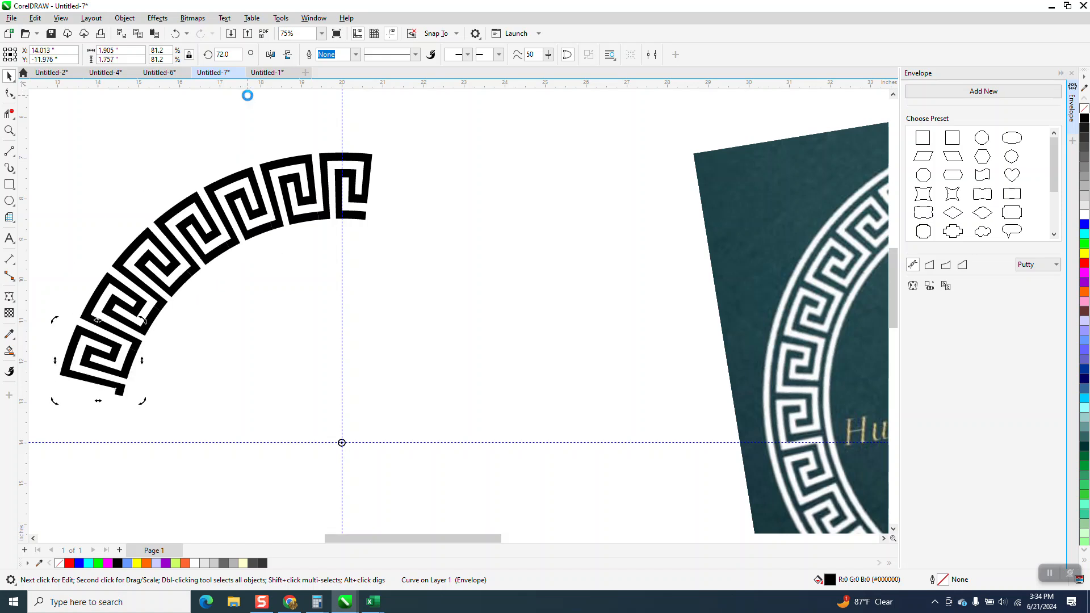
key(ctrl+d)
key(ctrl+d)
key(ctrl+d)
key(ctrl+d)
key(ctrl+d)
key(ctrl+d)
key(ctrl+d)
key(ctrl+d)
key(ctrl+d)
key(ctrl+d)
key(ctrl+d)
key(ctrl+d)
key(ctrl+d)
key(ctrl+d)
key(ctrl+d)
key(ctrl+d)
key(ctrl+d)
key(ctrl+d)
key(ctrl+d)
key(ctrl+d)
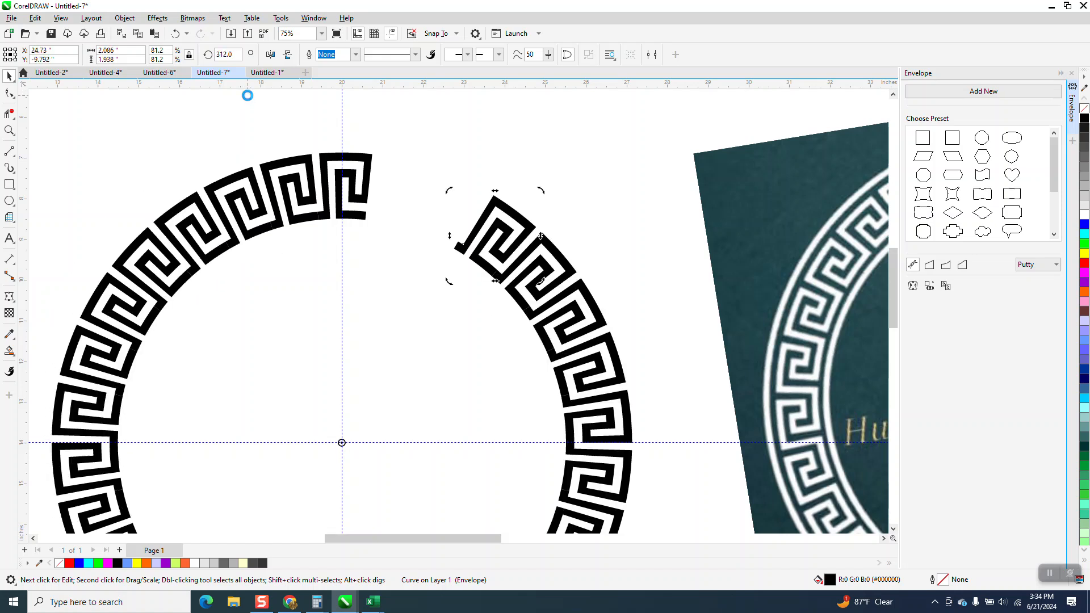
key(ctrl+d)
key(ctrl+d)
- Select the rotated key shapes of the ring together and group them
scroll(517, 174, down, 2)
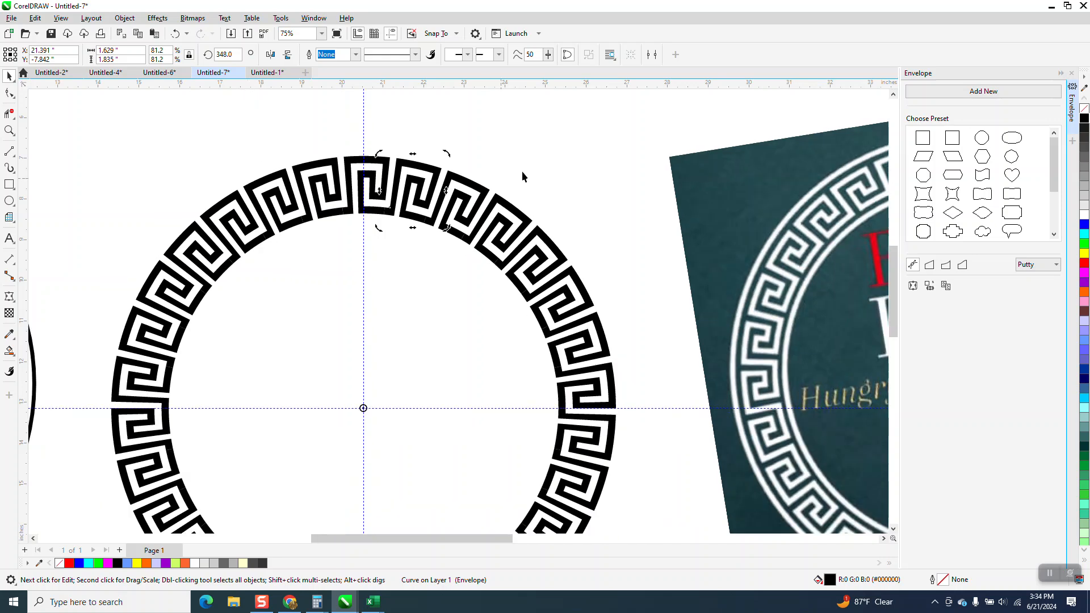
scroll(463, 143, down, 1)
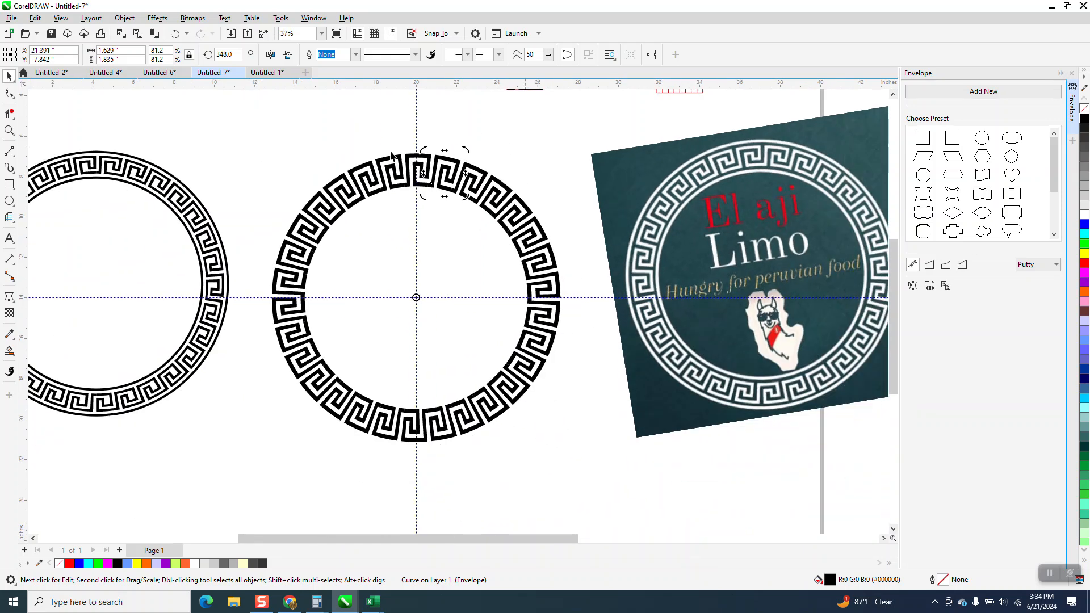
drag(243, 155, 607, 464)
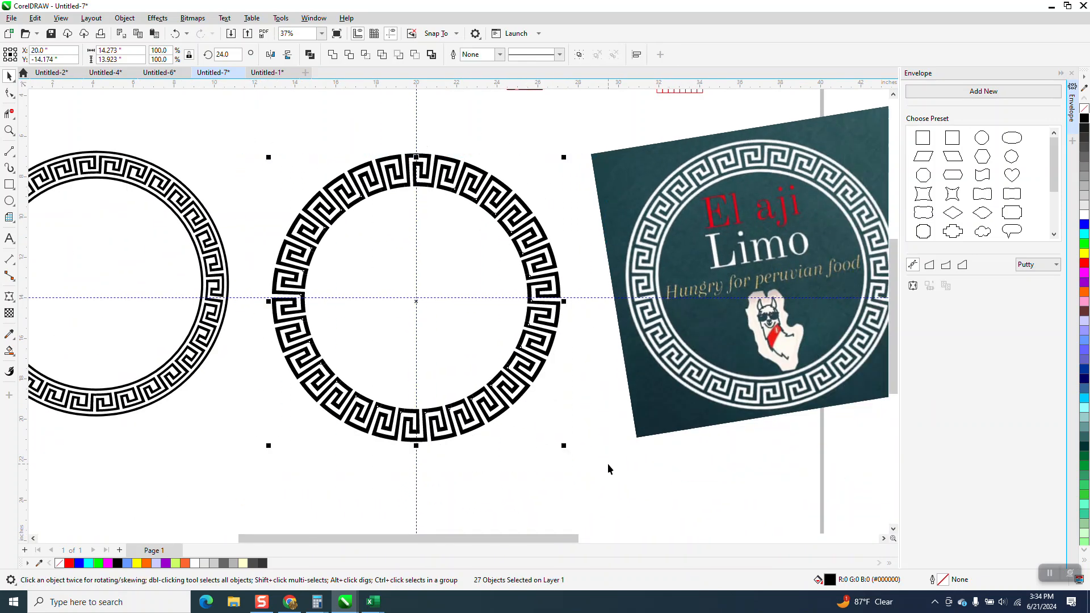
key(ctrl+g)
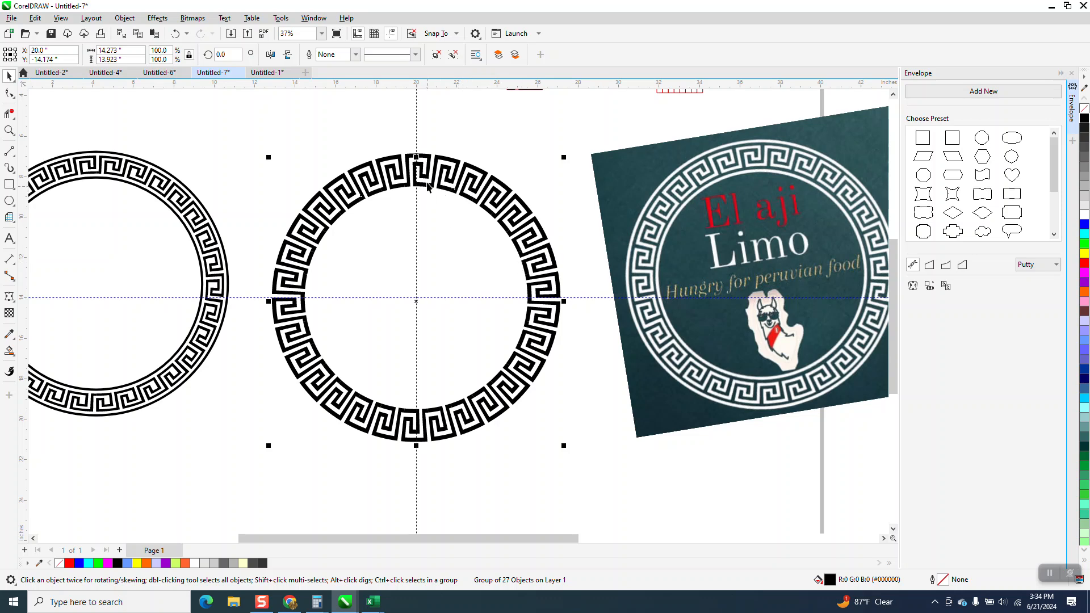
- Undo the ring's grouping, rotated duplicates and guidelines, going back to the two construction circles with crossing wedge lines around the key
scroll(429, 184, down, 1)
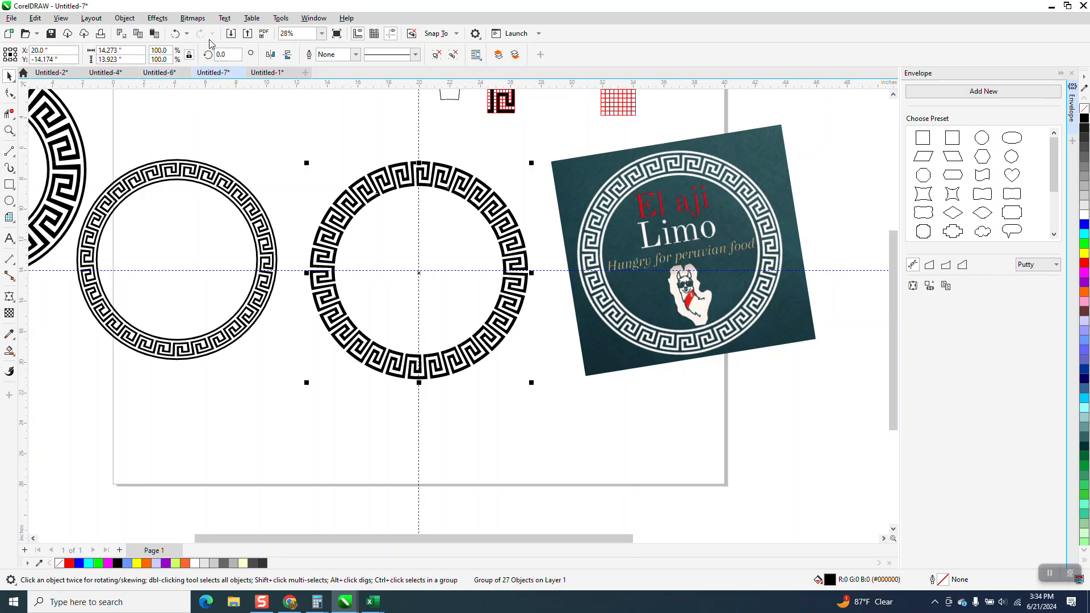
scroll(404, 210, down, 1)
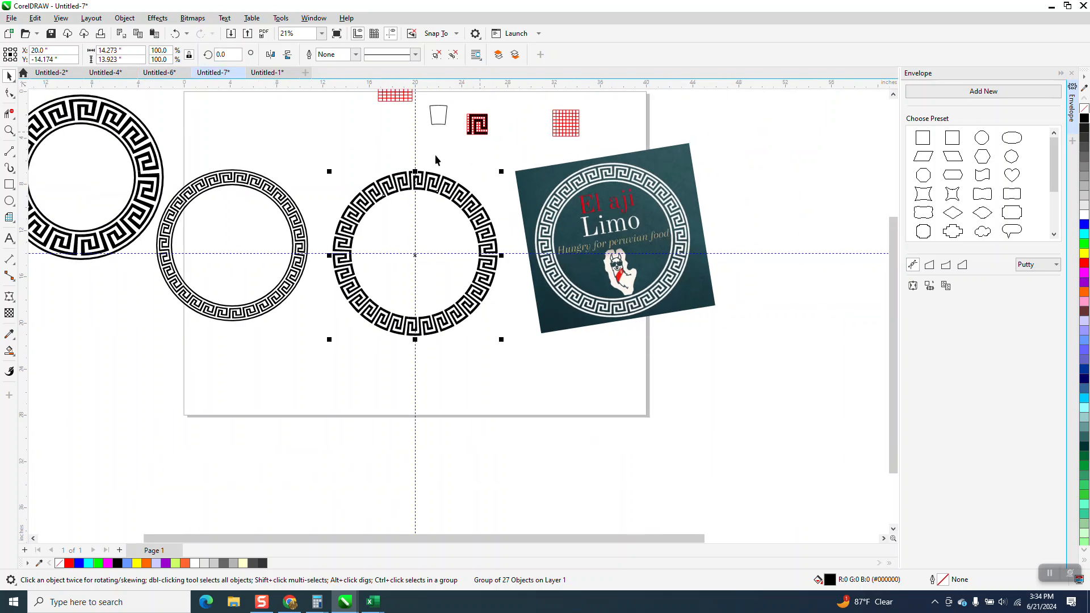
click(188, 34)
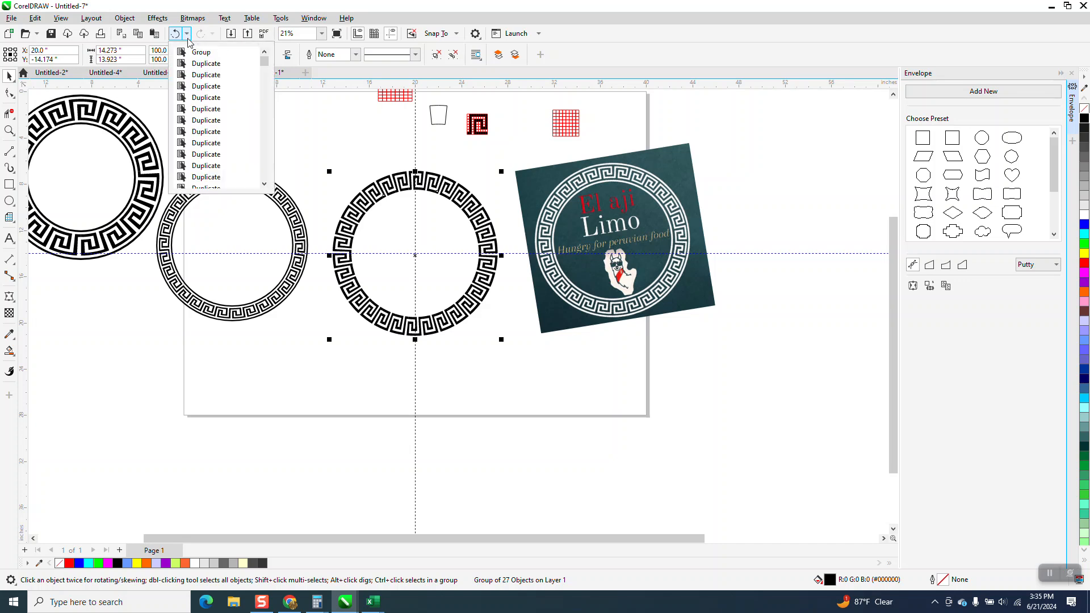
click(265, 184)
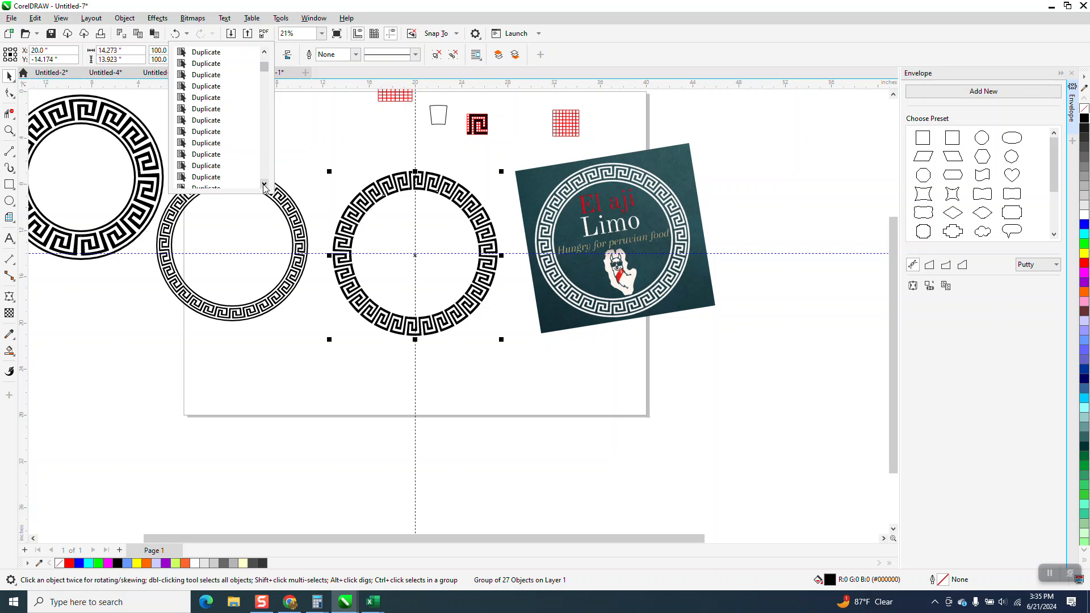
scroll(265, 184, down, 3)
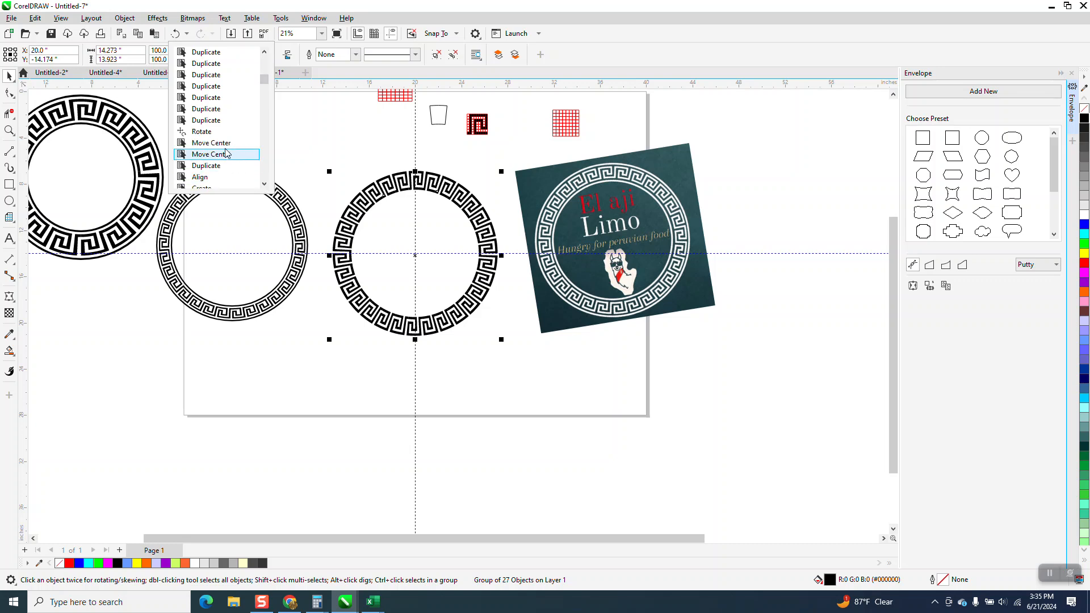
click(204, 132)
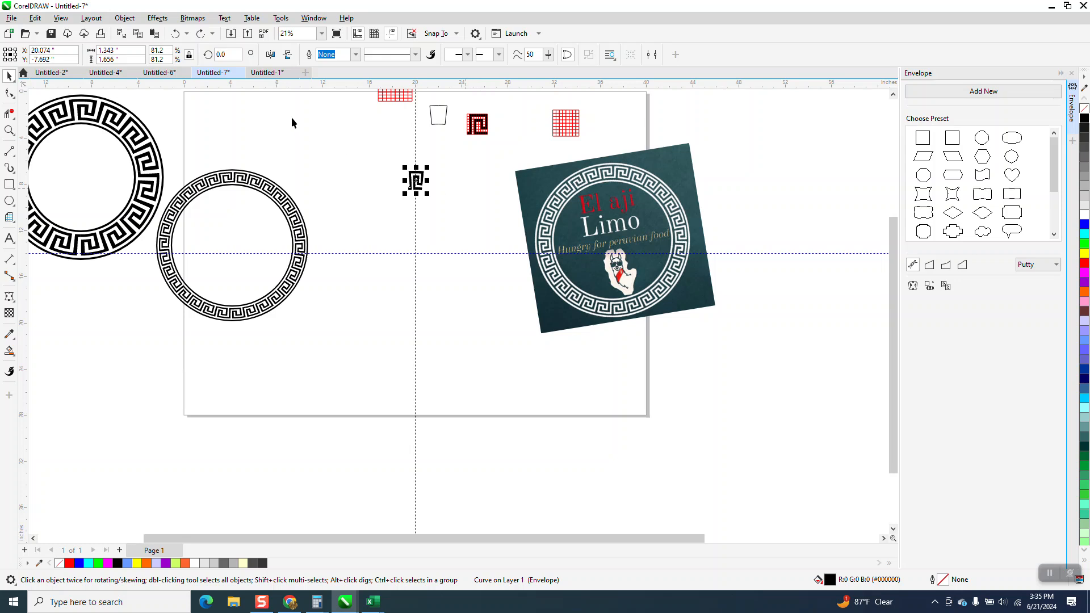
click(177, 34)
click(177, 35)
click(176, 34)
click(177, 34)
click(176, 34)
click(175, 35)
click(176, 34)
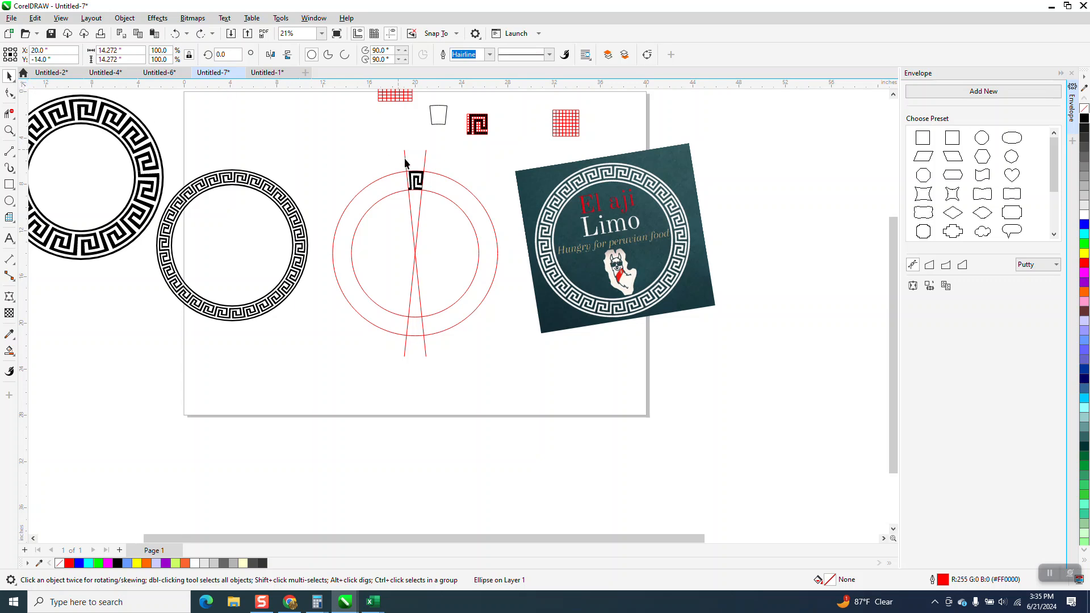
- Delete the old warped key and the separate wedge outline, and enlarge the inner construction circle to about 11.57 inches in diameter
click(414, 178)
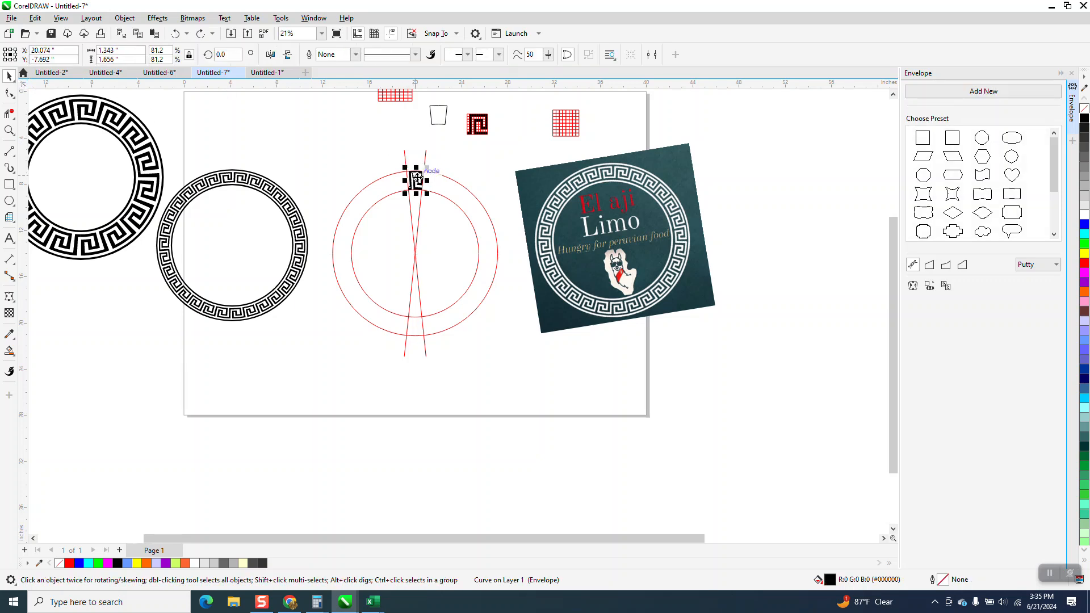
key(Delete)
click(439, 193)
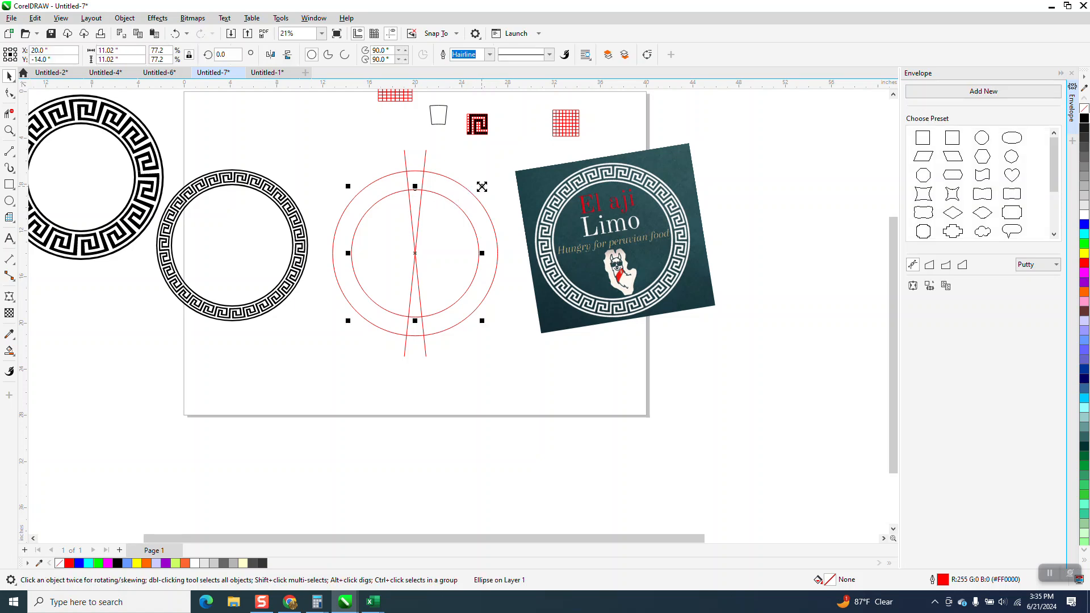
drag(482, 186, 485, 182)
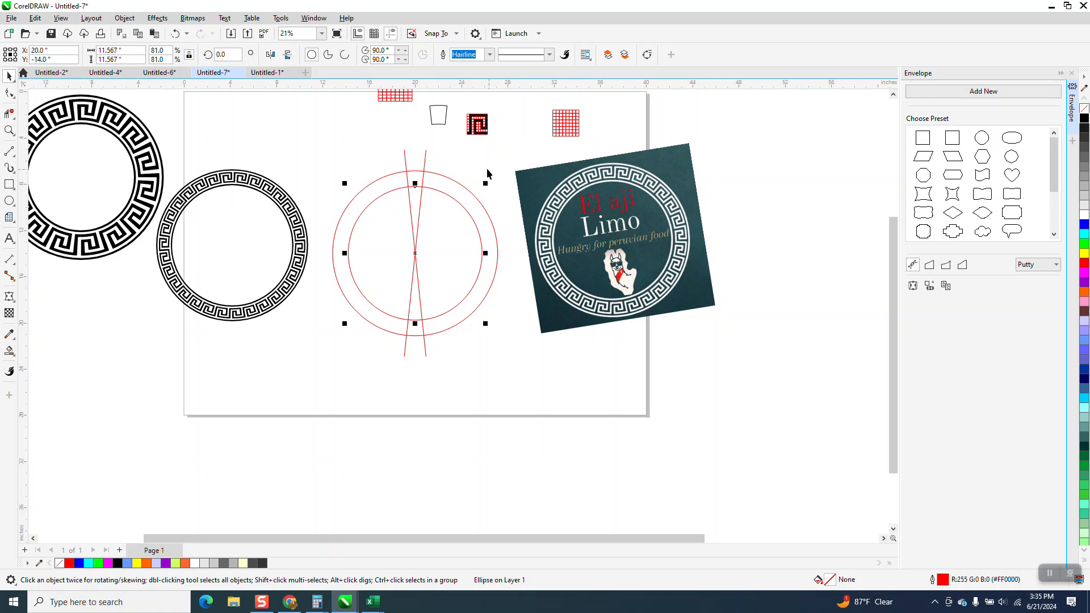
click(434, 116)
key(Delete)
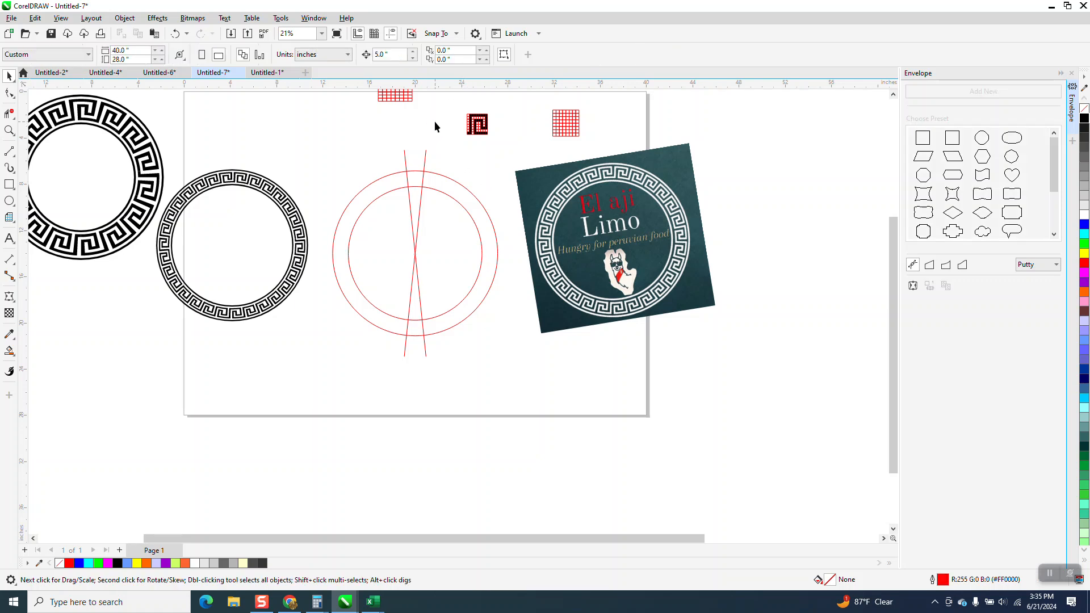
click(486, 155)
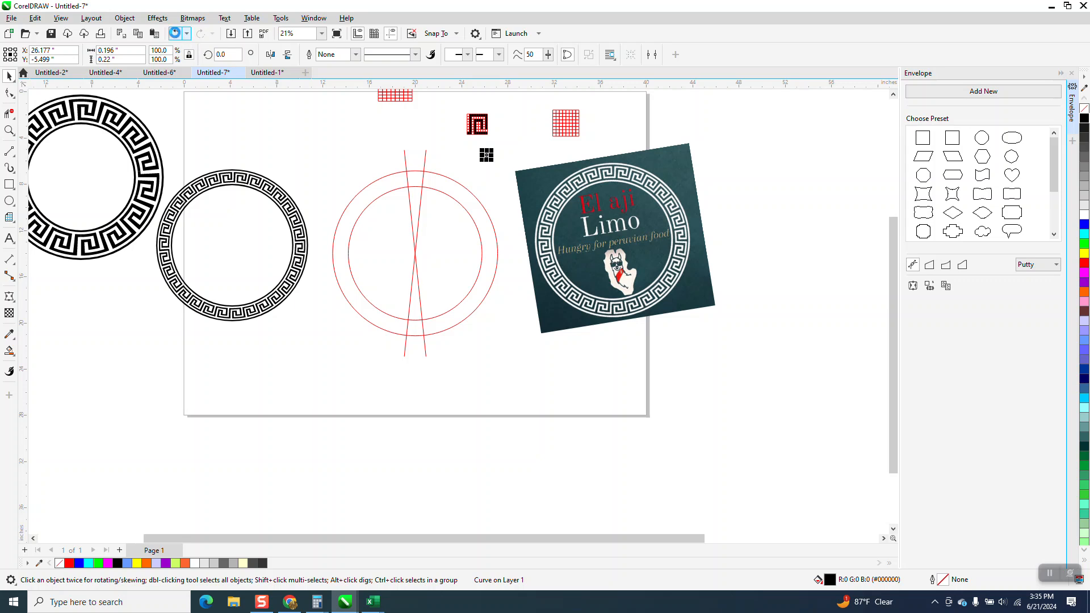
click(175, 34)
drag(468, 121, 314, 133)
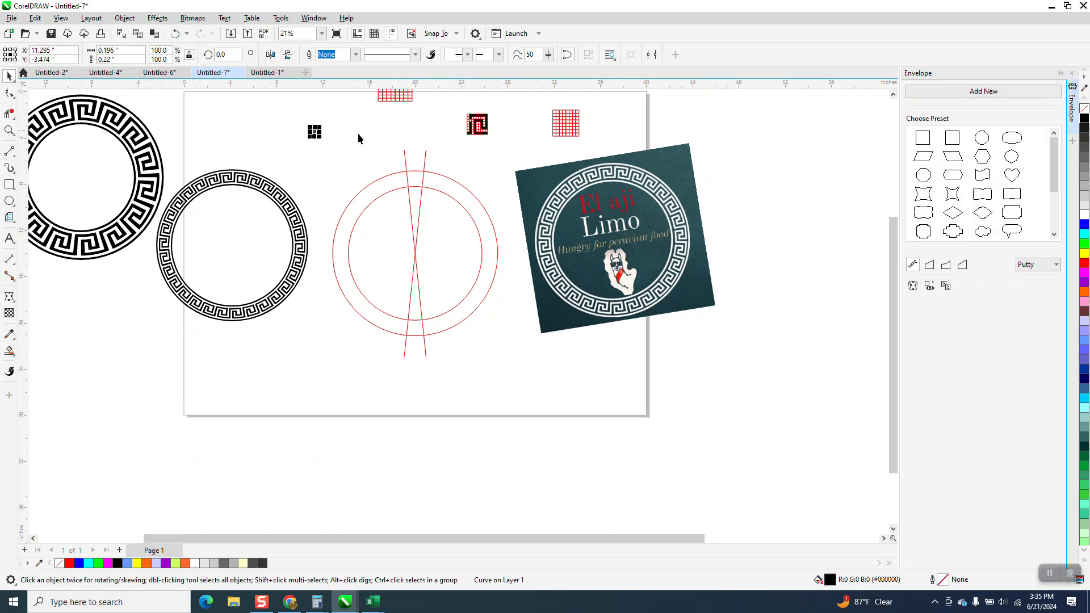
click(175, 33)
click(466, 143)
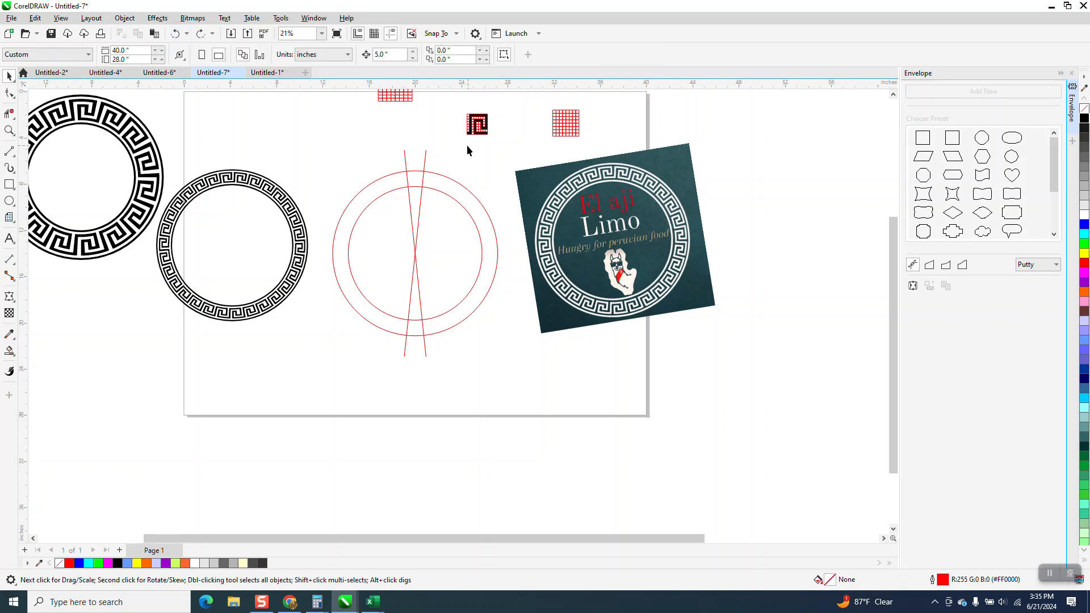
- Delete the red grid behind the square key and weld the key's black squares into a single shape
click(470, 122)
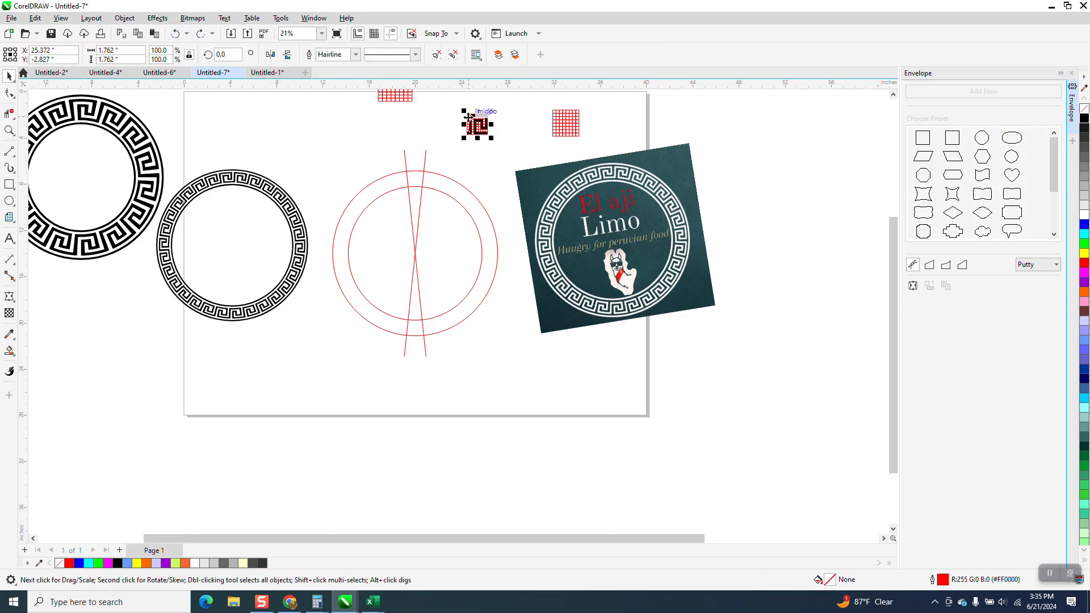
key(Delete)
drag(509, 145, 509, 146)
click(336, 57)
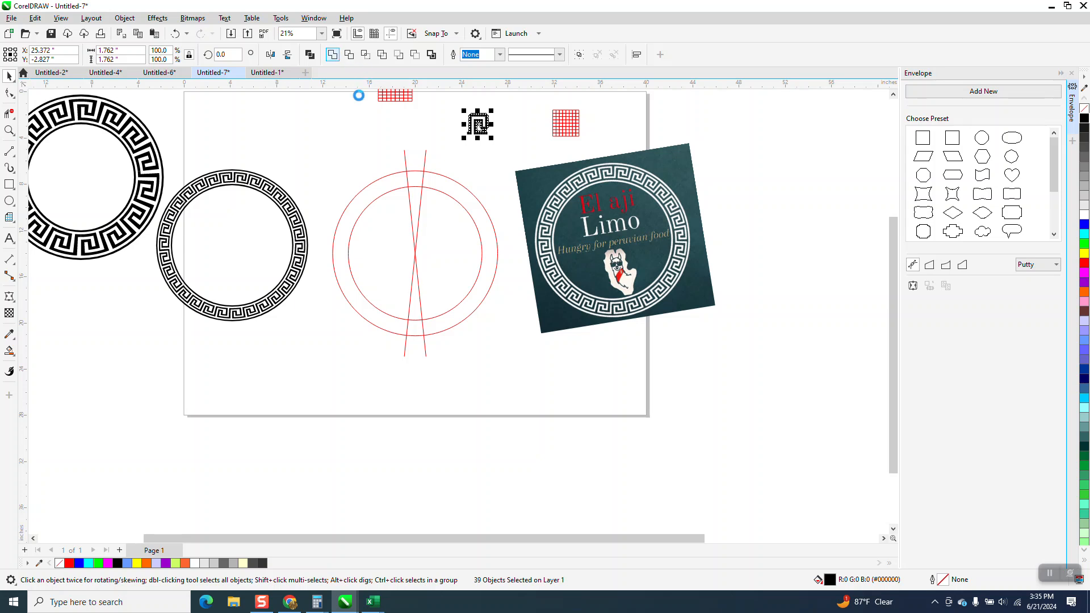
- Smart-fill the wedge between the two circles and crossing lines, move it above the circles, and give it no fill with a black outline
click(10, 350)
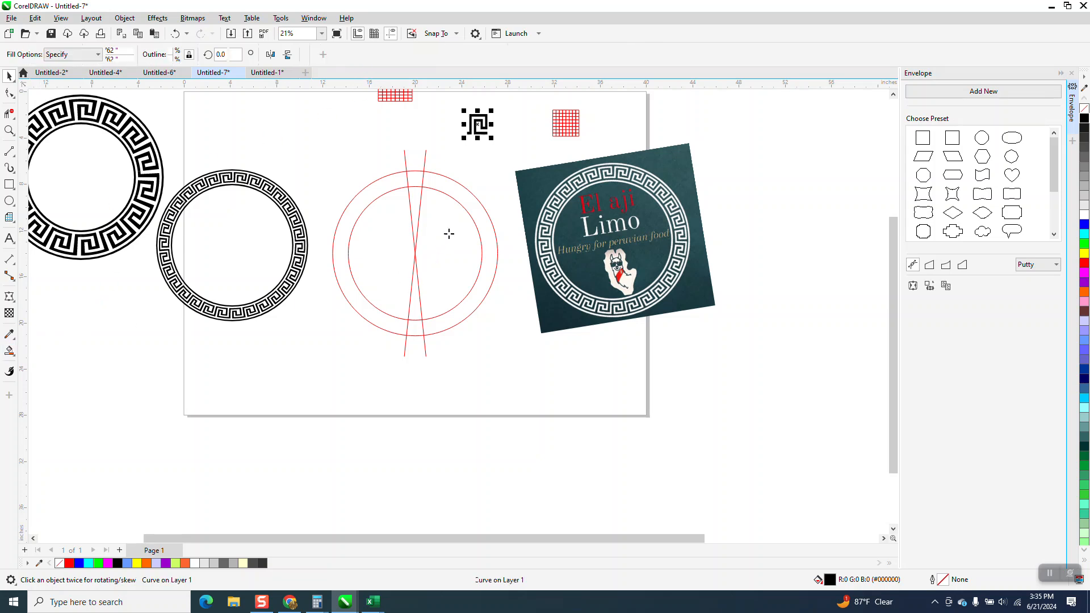
click(415, 178)
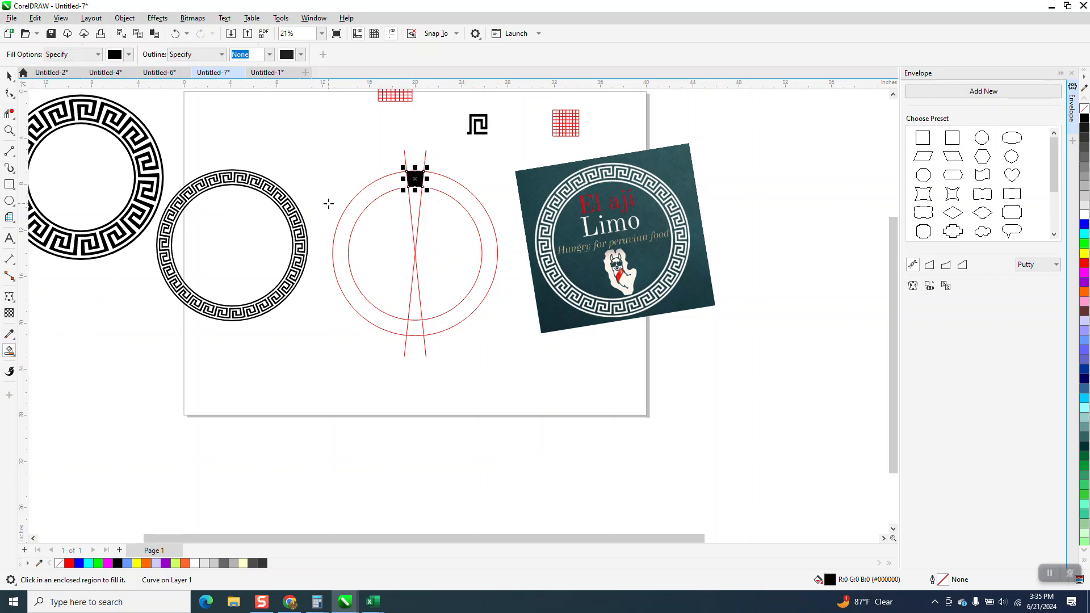
key(Up)
click(1085, 108)
right_click(1085, 117)
click(9, 75)
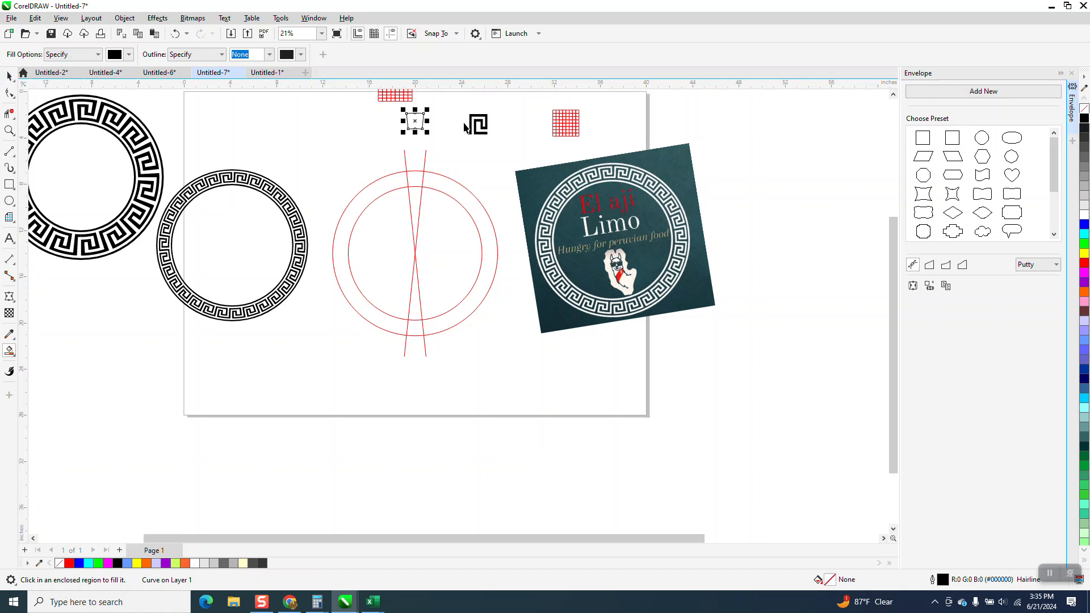
- Warp the welded key with an envelope created from the new wedge outline
click(478, 125)
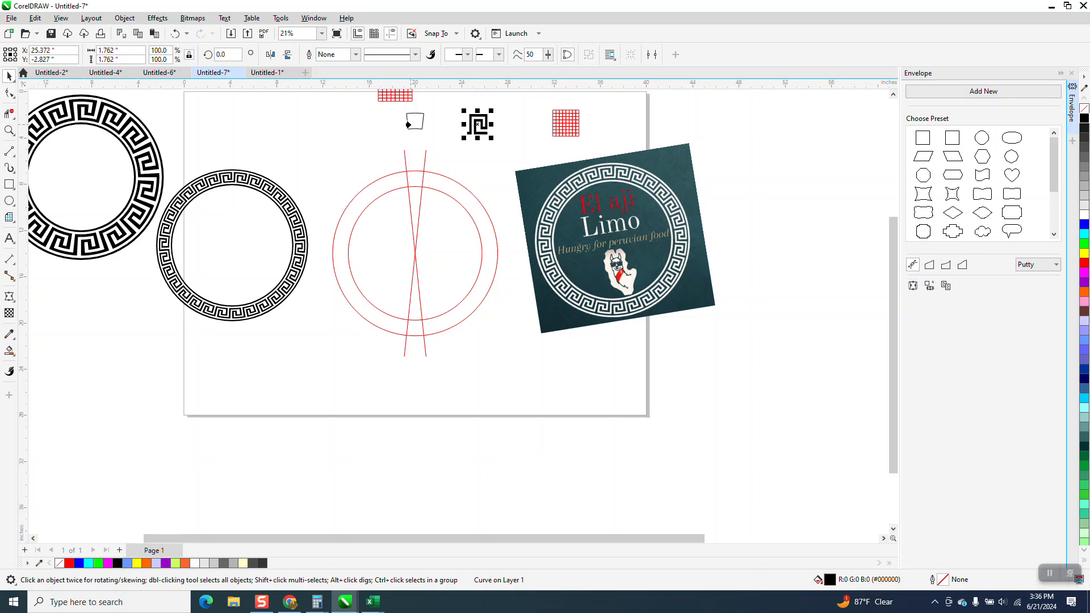
click(411, 125)
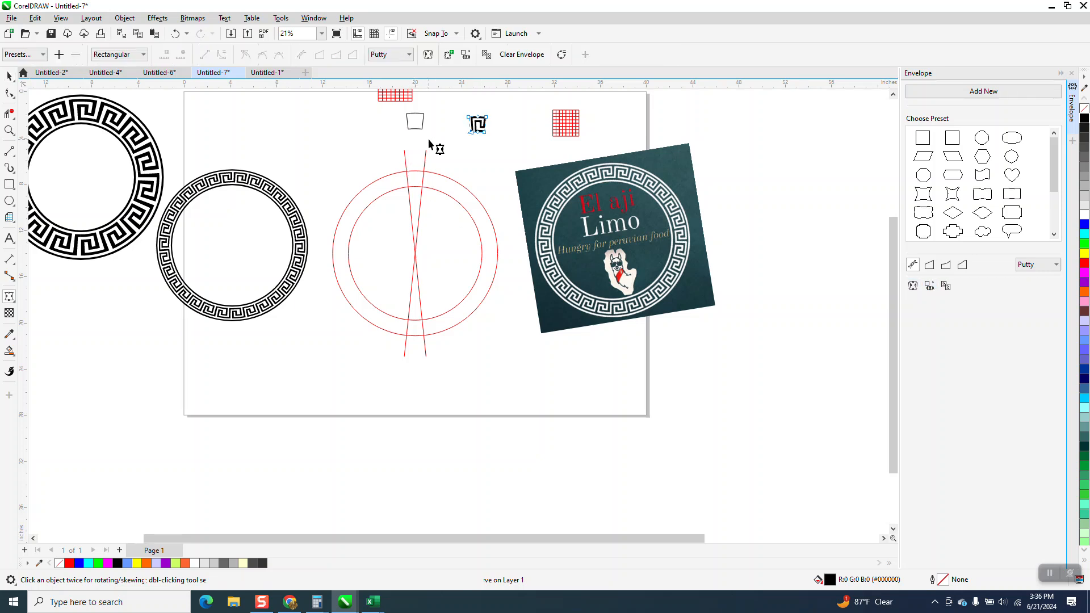
click(8, 76)
- Move the warped key into the wedge between the two circles, snapping its upper corner to the outer circle and wedge line
drag(464, 125, 437, 164)
click(10, 131)
drag(304, 144, 536, 248)
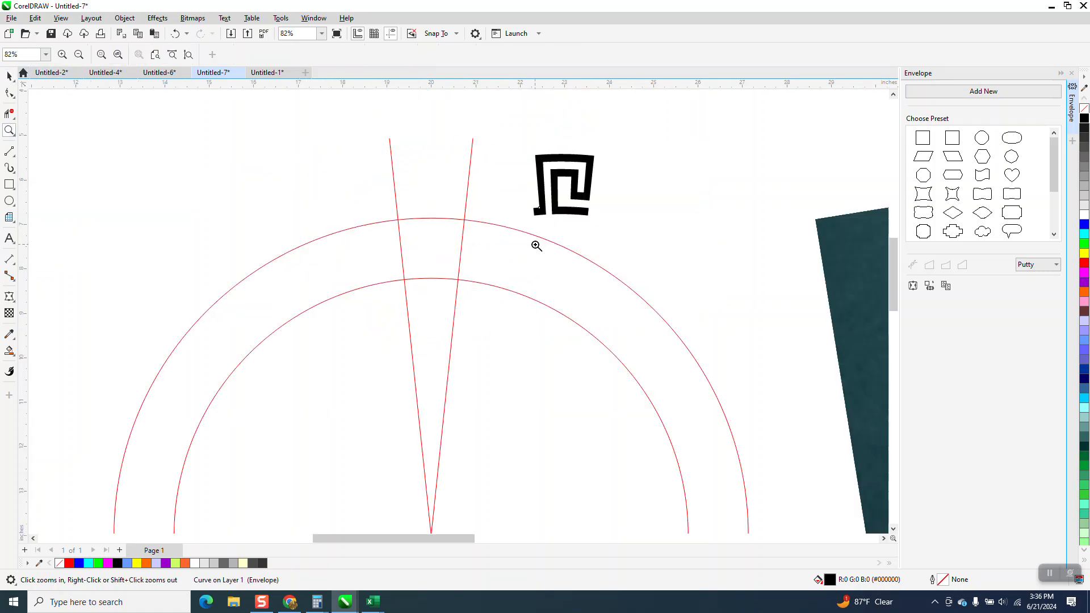
click(9, 76)
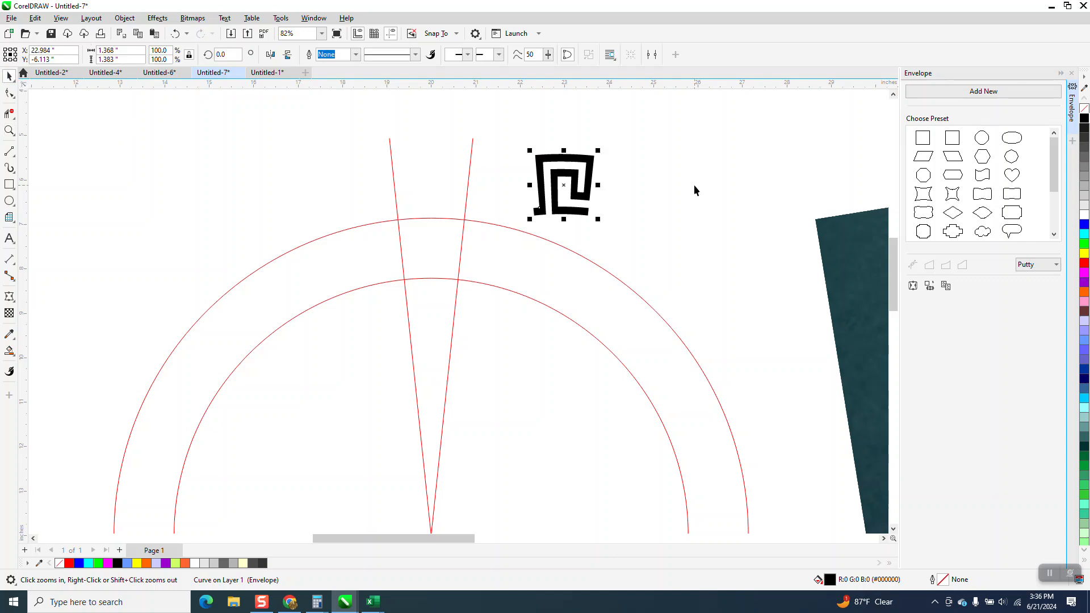
drag(595, 156, 466, 222)
- Delete both construction circles and both crossing wedge lines, leaving the warped key in place
scroll(441, 169, down, 3)
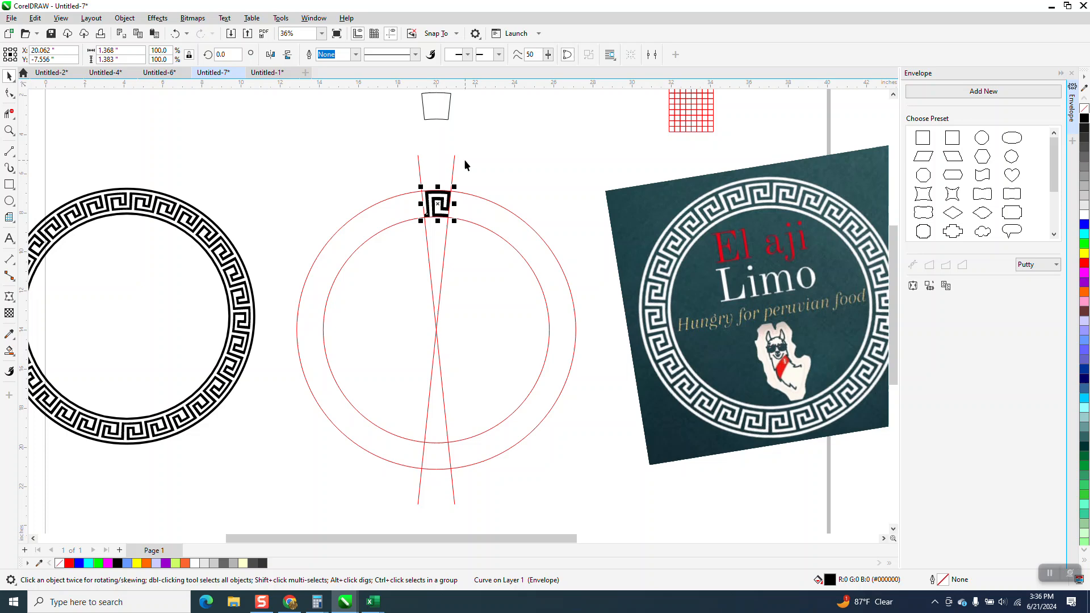
click(488, 201)
key(Delete)
click(455, 178)
key(Delete)
click(421, 169)
key(Delete)
click(489, 229)
key(Delete)
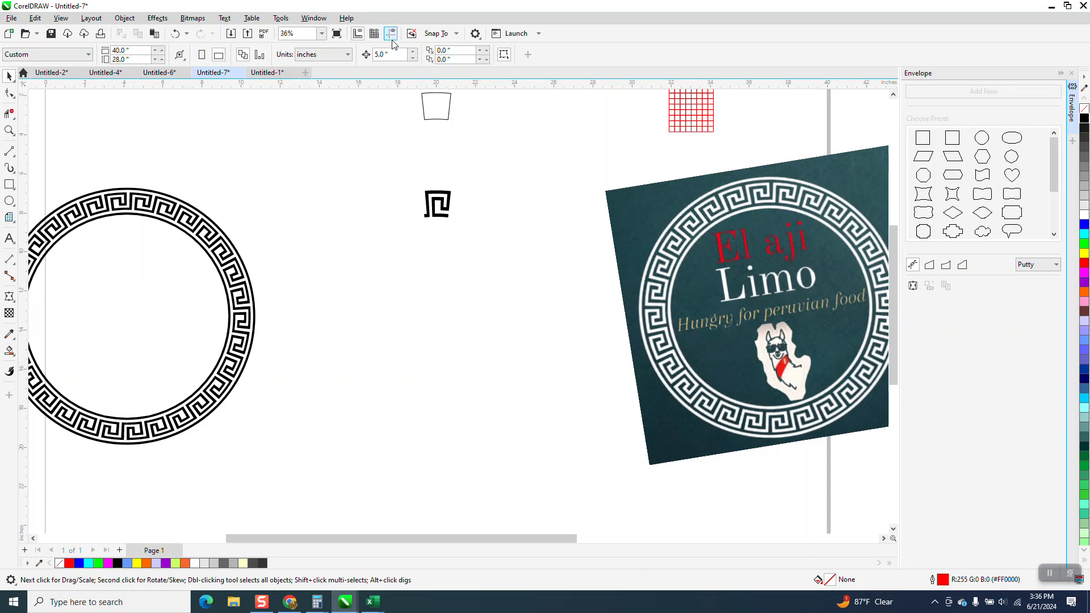
- Show guidelines and add one horizontal and one vertical guideline, each centred on the page
drag(405, 86, 400, 133)
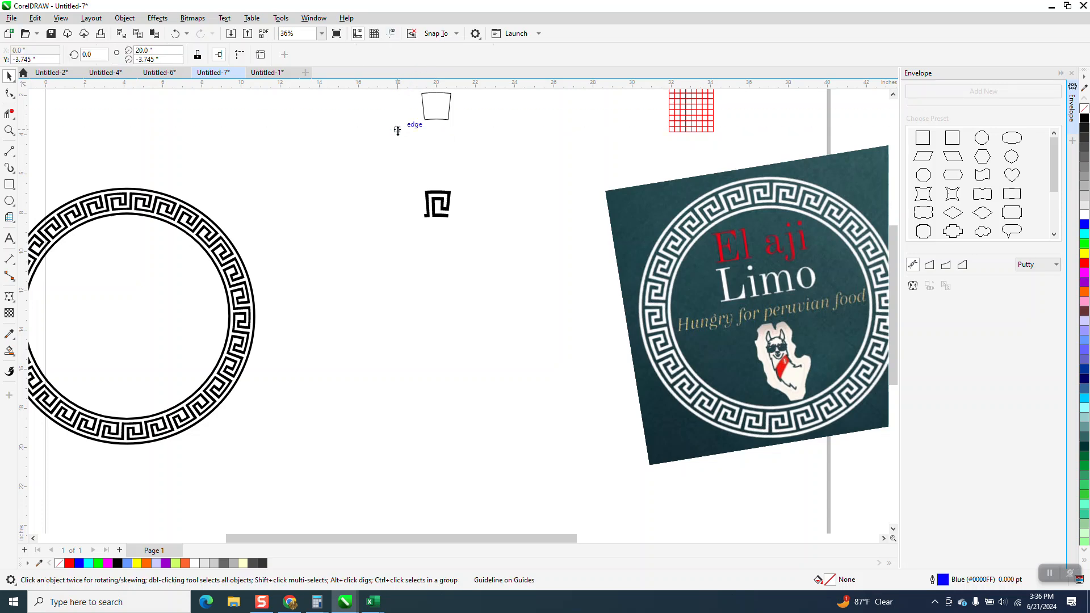
click(391, 36)
key(p)
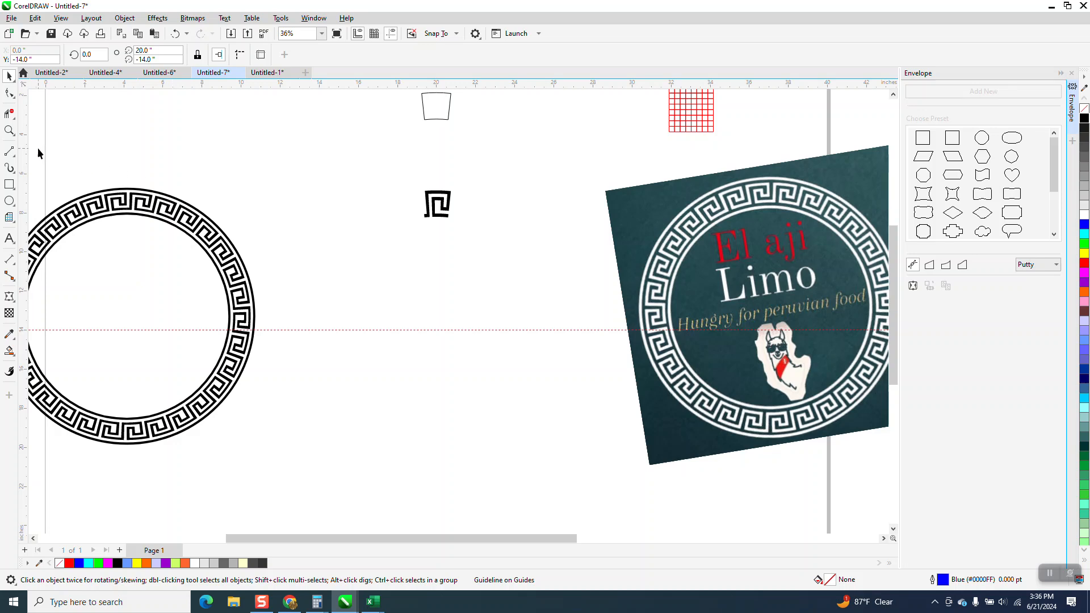
drag(25, 151, 128, 159)
key(p)
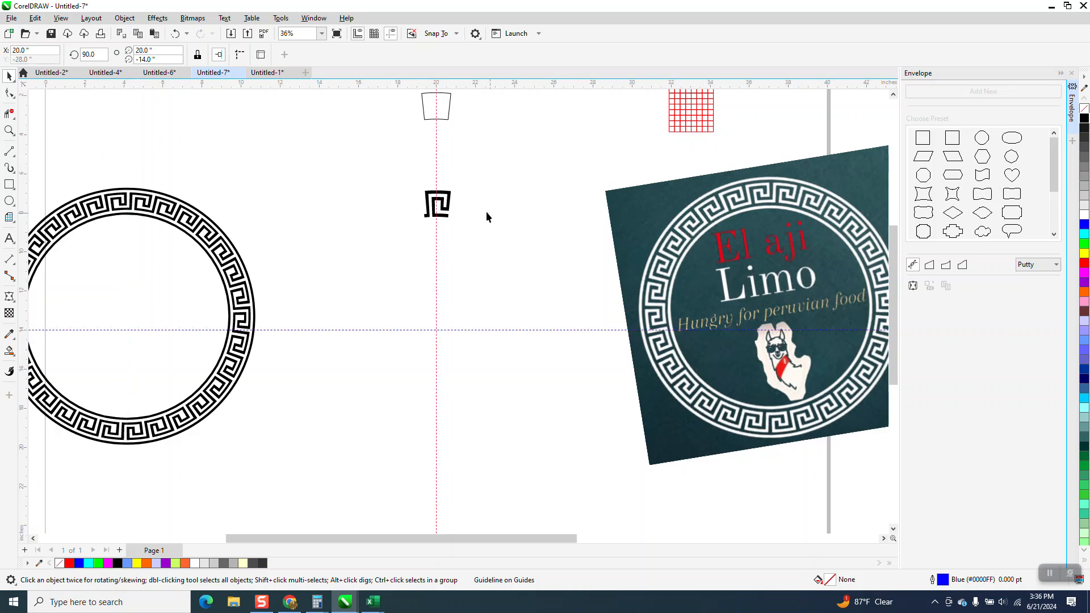
- Set the new warped key's rotation centre at the guideline intersection and create a copy rotated by 12 degrees
click(450, 203)
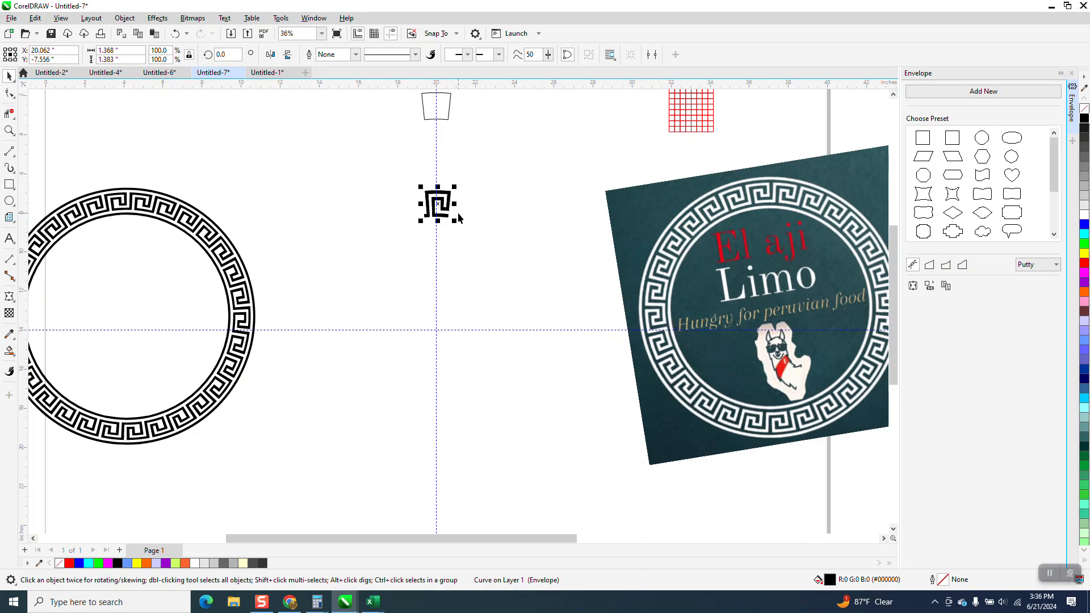
click(436, 205)
text(12)
key(Return)
- Repeat the 12-degree rotated duplicate around the guideline intersection until the new ring closes at 348 degrees
key(ctrl+r)
key(ctrl+r)
key(ctrl+r)
key(ctrl+r)
key(ctrl+r)
key(ctrl+r)
key(ctrl+r)
key(ctrl+r)
key(ctrl+r)
key(ctrl+r)
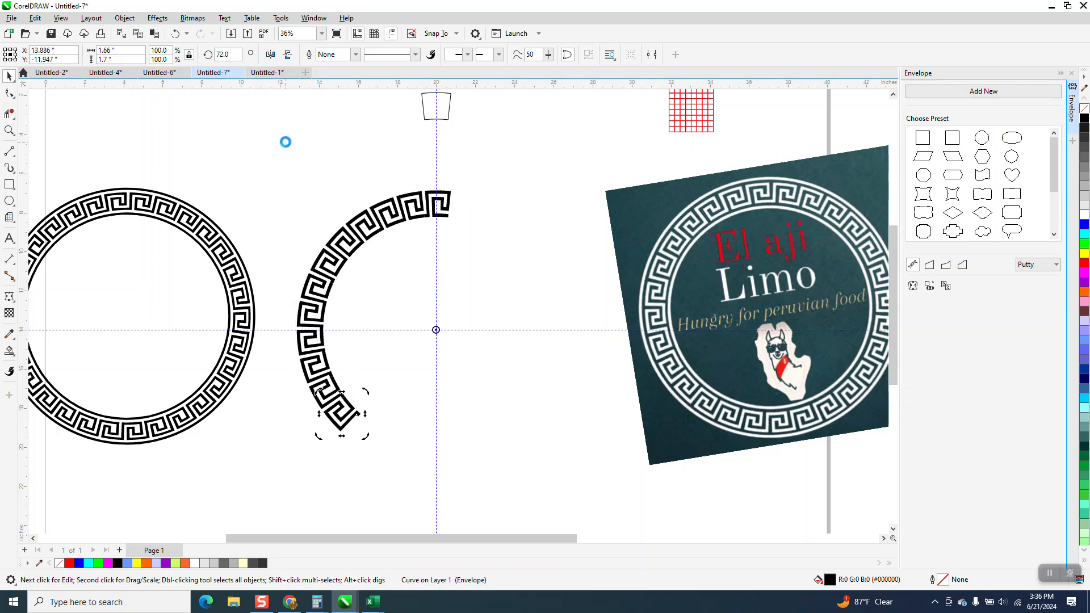
key(ctrl+r)
key(ctrl+r)
key(ctrl+r)
key(ctrl+r)
key(ctrl+r)
key(ctrl+r)
key(ctrl+r)
key(ctrl+r)
key(ctrl+r)
key(ctrl+r)
key(ctrl+r)
key(ctrl+r)
key(ctrl+r)
key(ctrl+r)
key(ctrl+r)
key(ctrl+r)
key(ctrl+r)
key(ctrl+r)
key(ctrl+r)
key(ctrl+r)
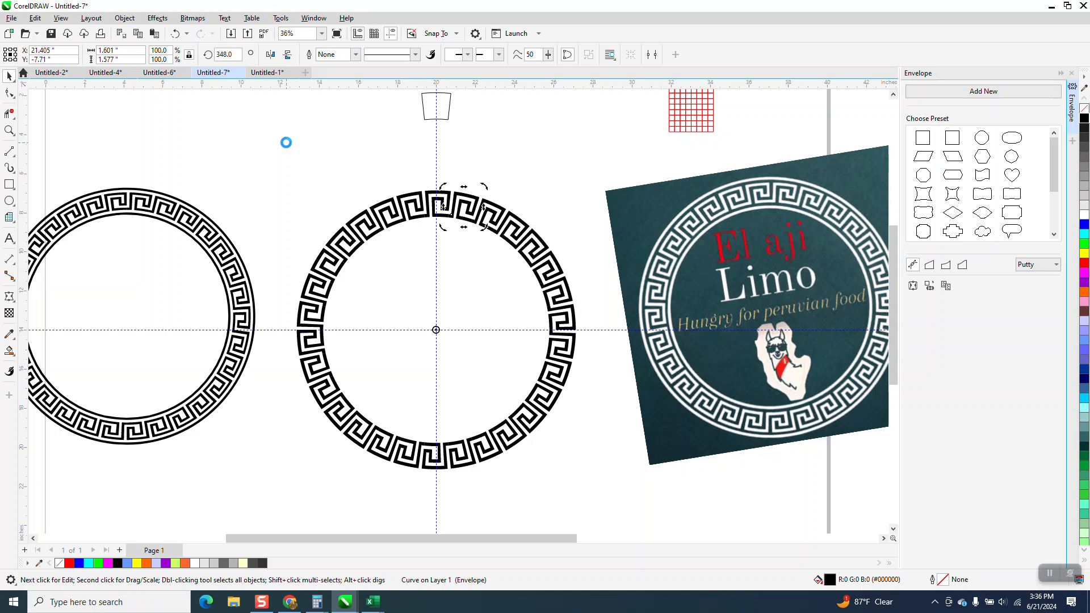
- Select all the key shapes of the completed ring and group them
scroll(339, 190, down, 1)
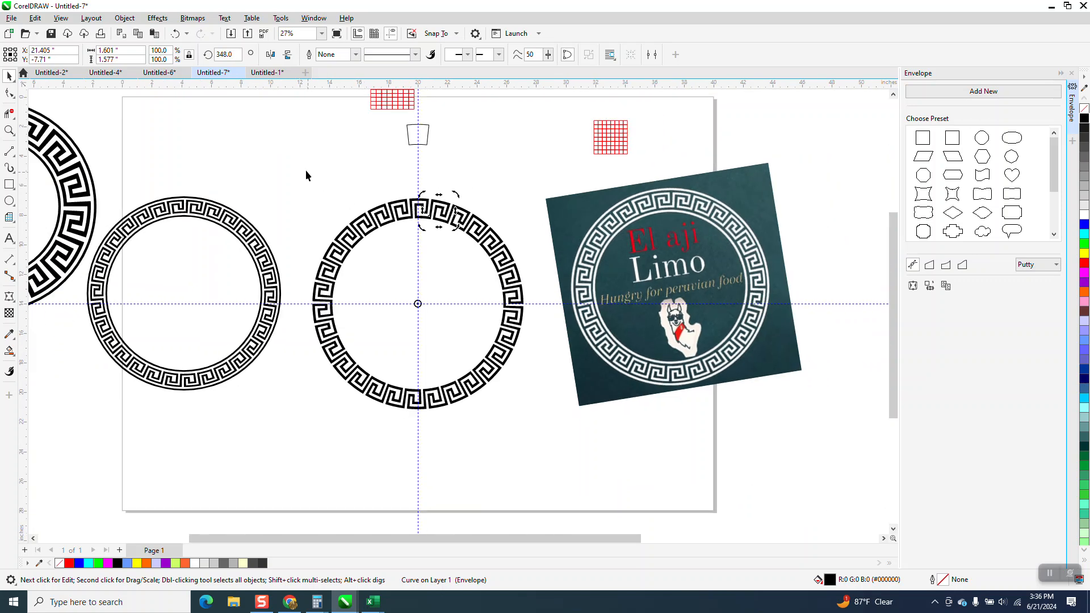
drag(300, 174, 412, 381)
drag(523, 422, 534, 428)
key(ctrl+g)
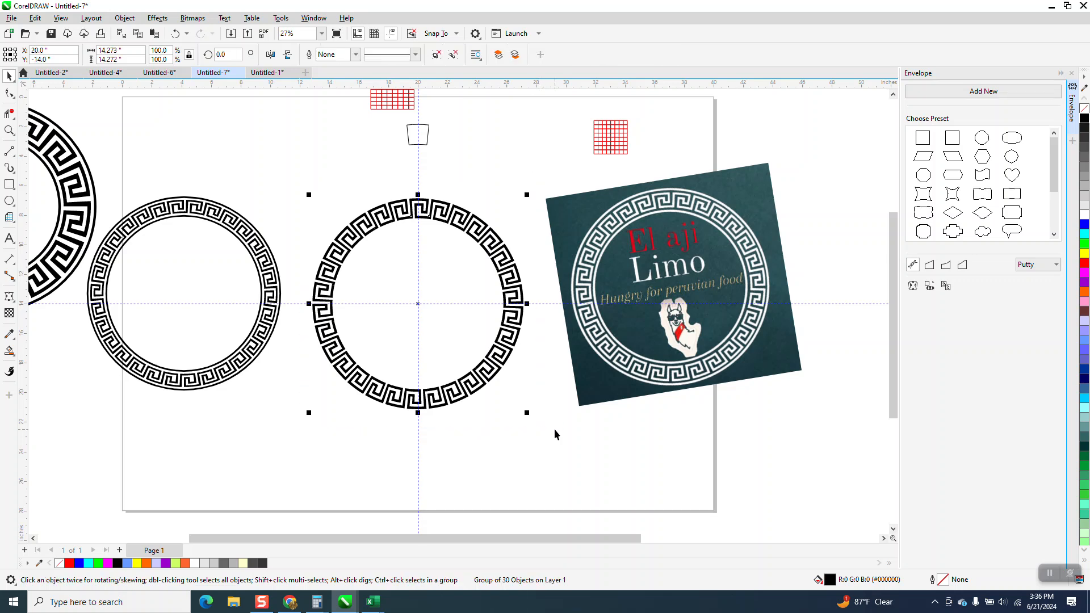
- Draw a circle about 13.18 inches in diameter and centre it on the page over the key ring
click(10, 202)
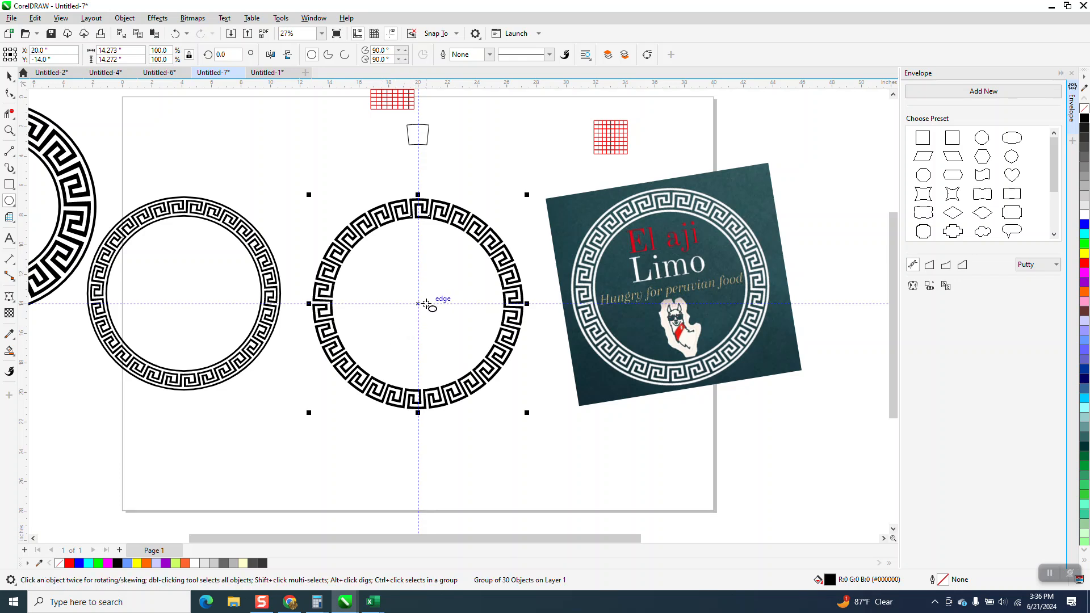
drag(341, 158, 248, 353)
key(p)
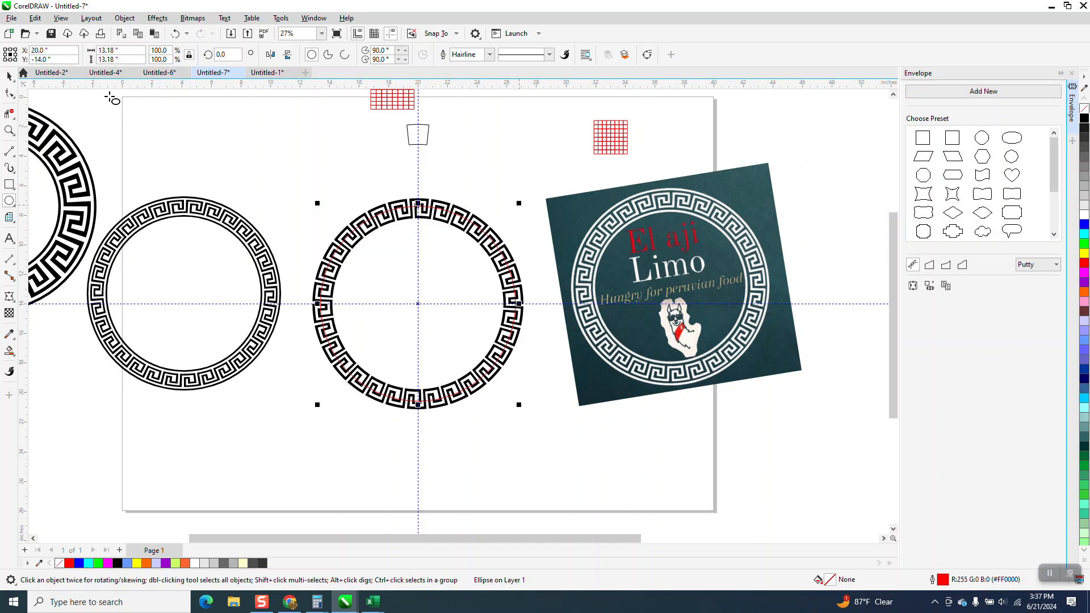
- Enlarge the circle from its centre to about 14.9 inches and leave a concentric copy about 11 inches wide inside the key ring
click(9, 76)
drag(519, 202, 535, 189)
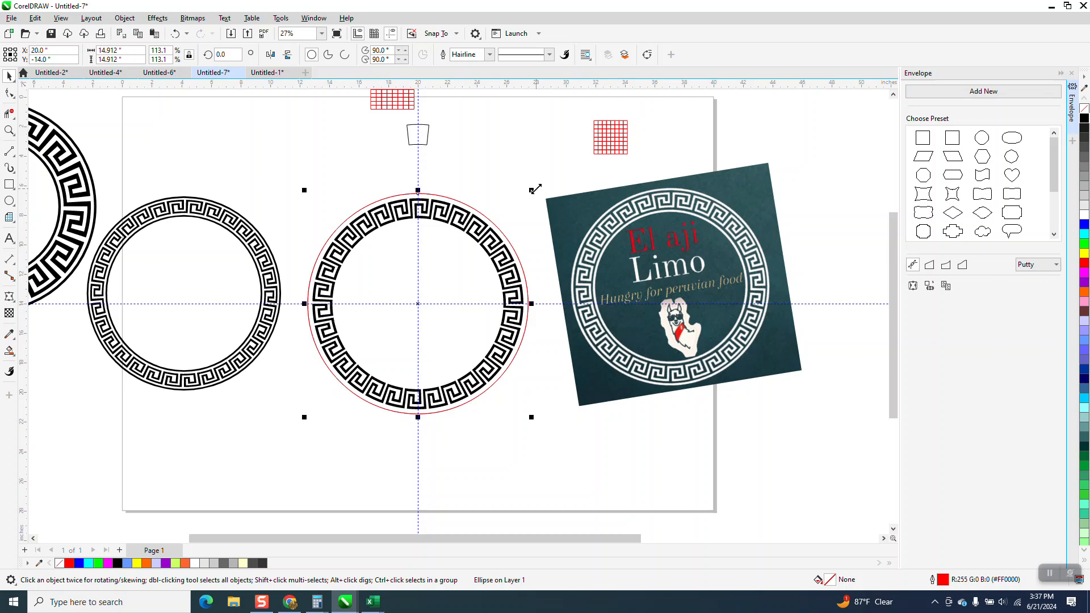
drag(530, 189, 511, 220)
click(511, 220)
- Give the outer border circle a 12 pt black outline
click(498, 228)
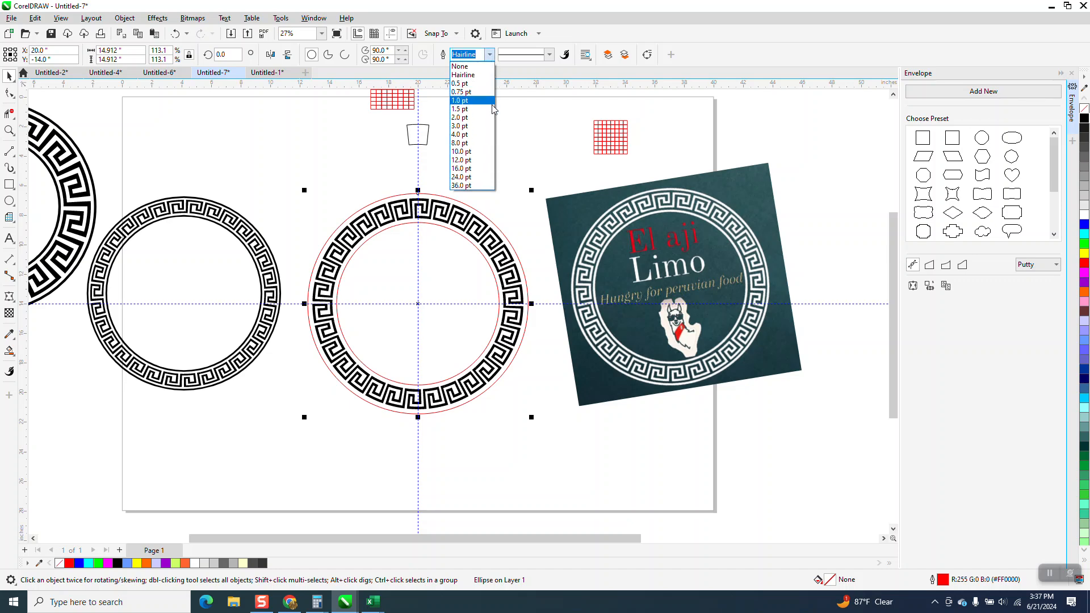
click(468, 160)
right_click(1085, 118)
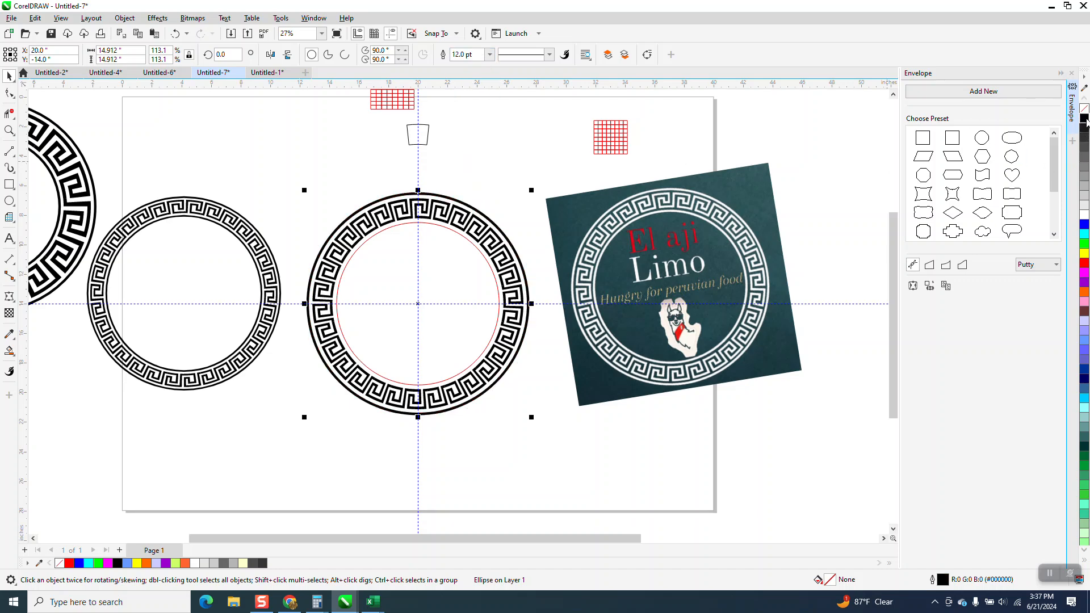
click(483, 182)
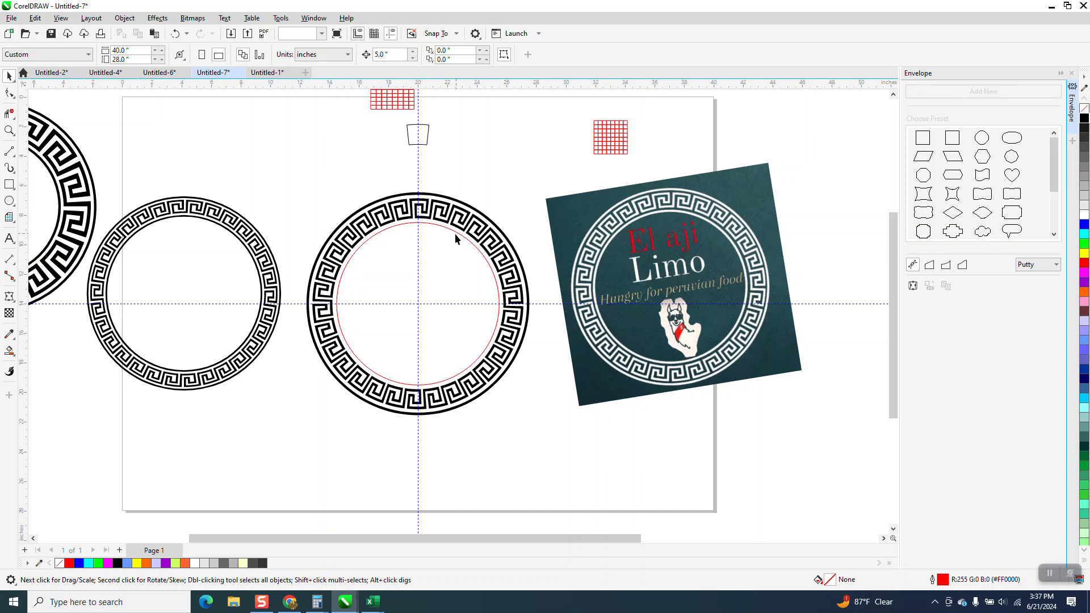
- Apply a 12 pt outline in black to the inner border circle
click(456, 233)
click(489, 54)
click(469, 159)
right_click(1084, 118)
click(481, 168)
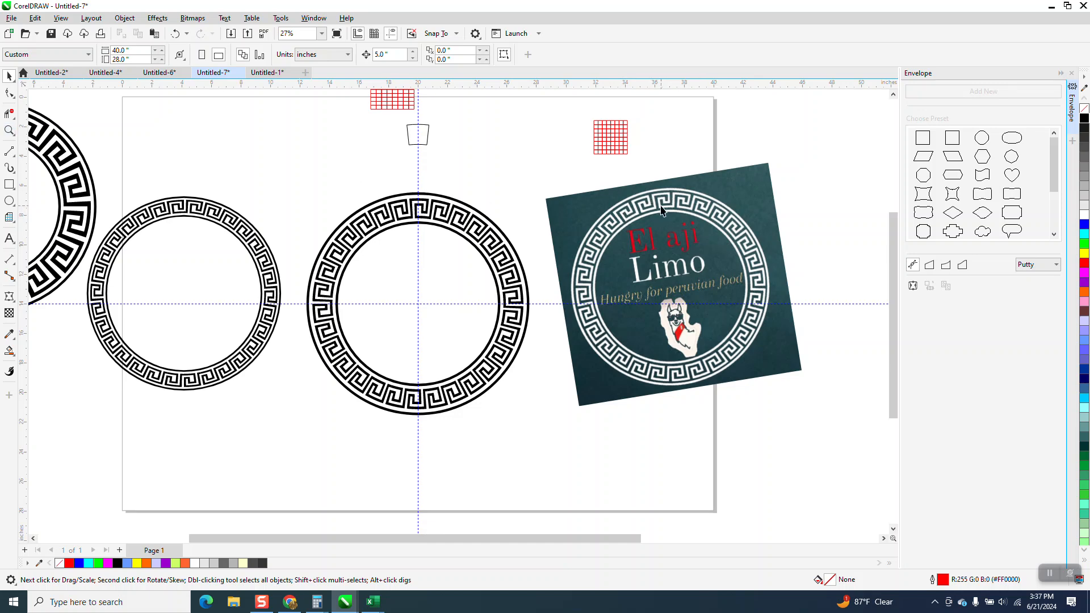
click(9, 131)
drag(637, 186, 735, 239)
scroll(720, 204, down, 4)
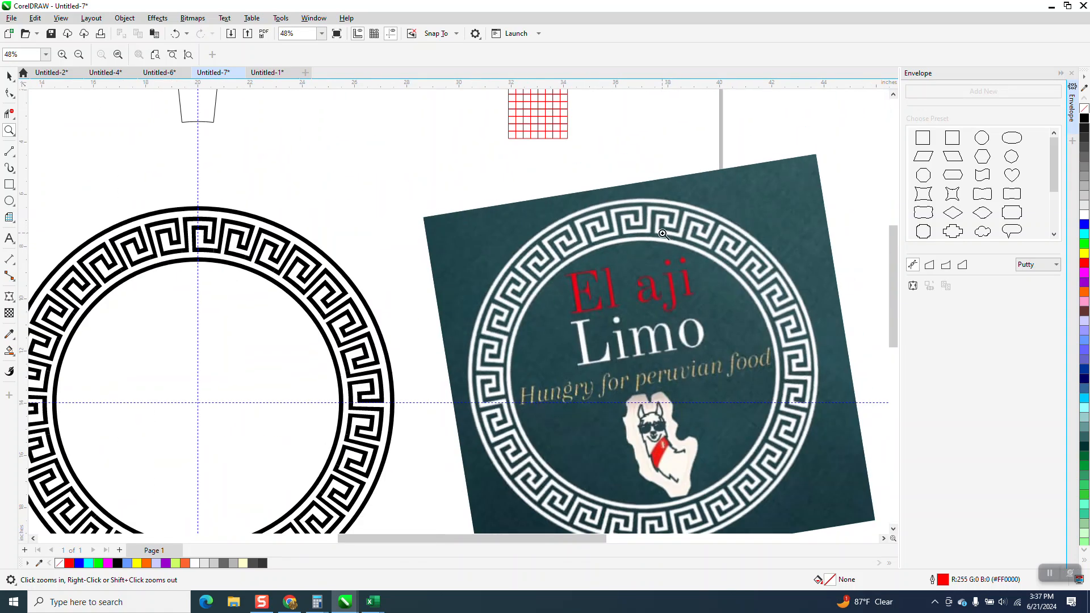
scroll(658, 229, down, 1)
scroll(667, 222, down, 2)
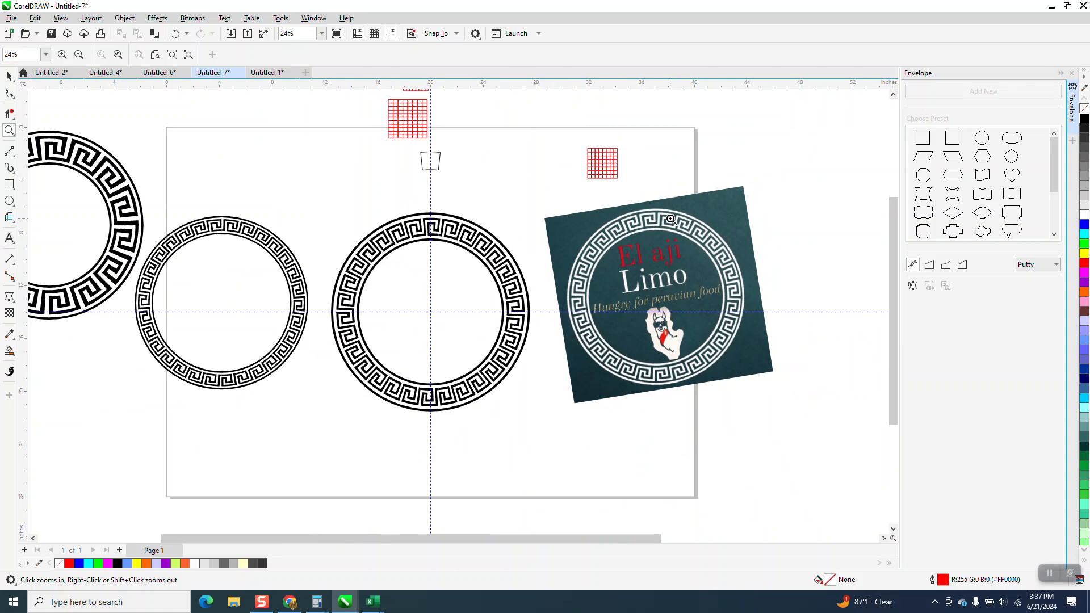
- Hide the guidelines and give the key ring and both border circles a white fill and white outline
click(9, 76)
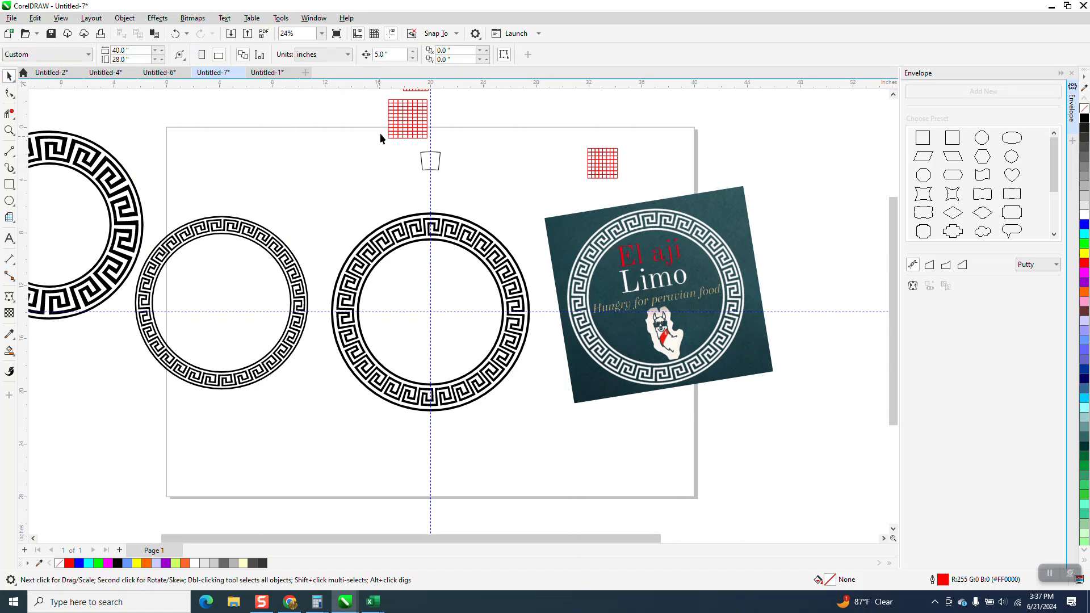
click(391, 33)
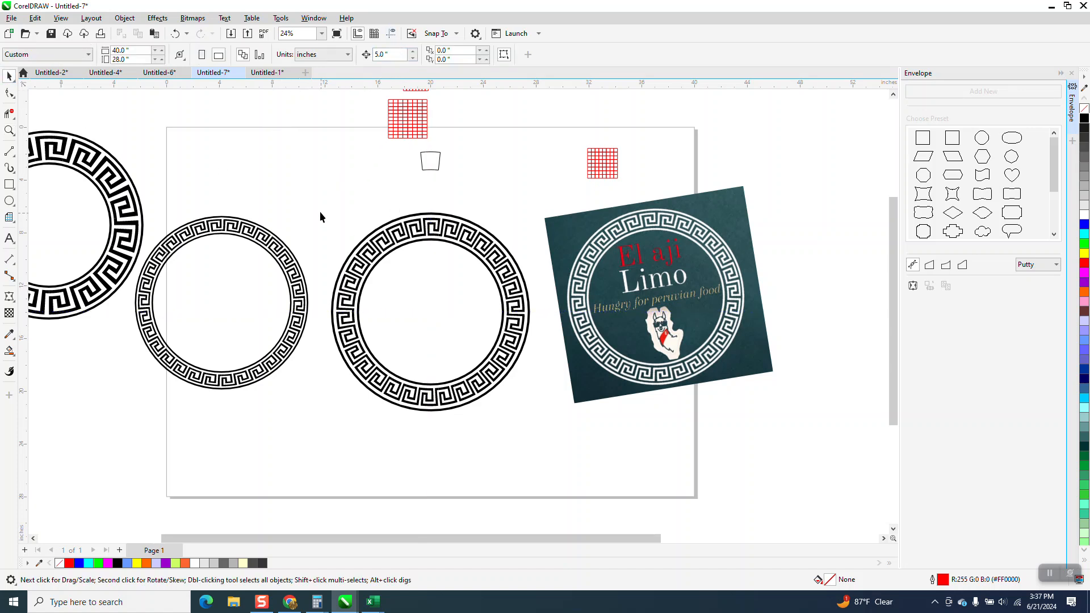
drag(319, 268, 541, 412)
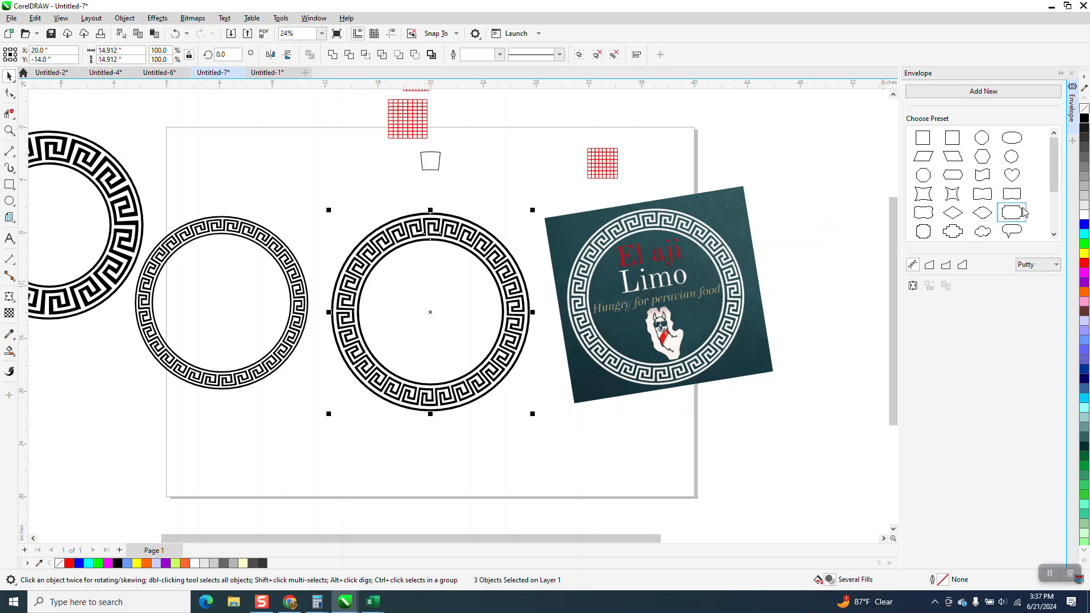
click(1085, 216)
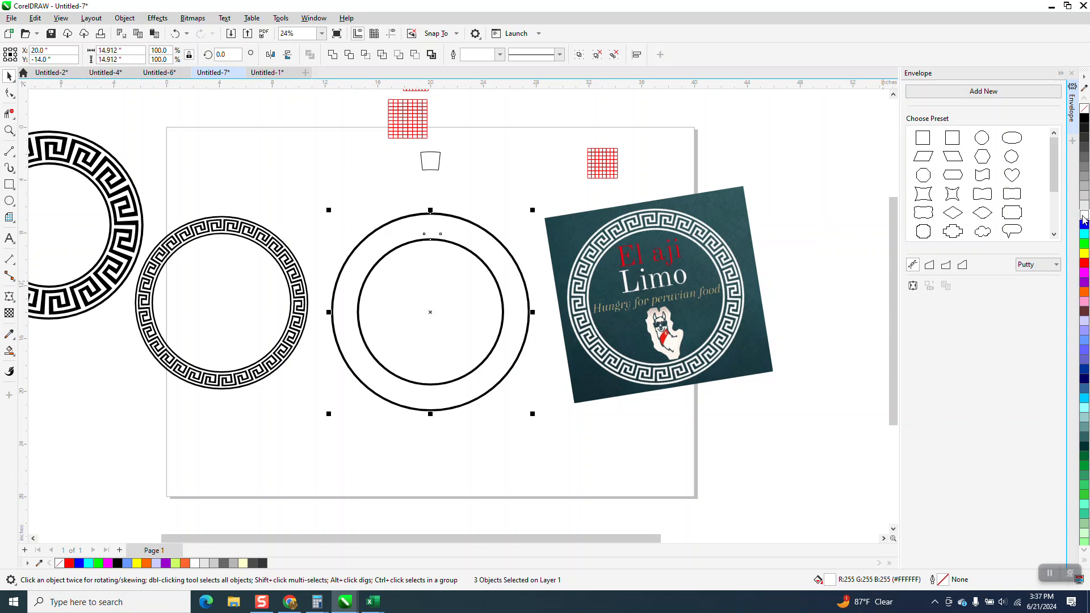
right_click(1084, 219)
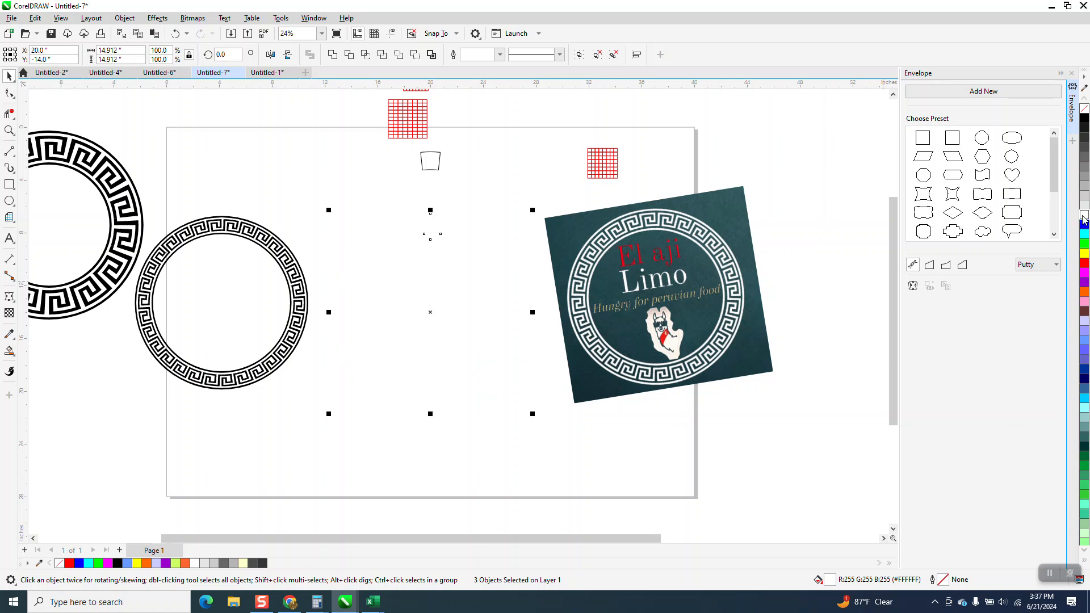
- Draw a black-filled rectangle about 19.4 by 16.7 inches around the white ring and send it to the back
click(9, 185)
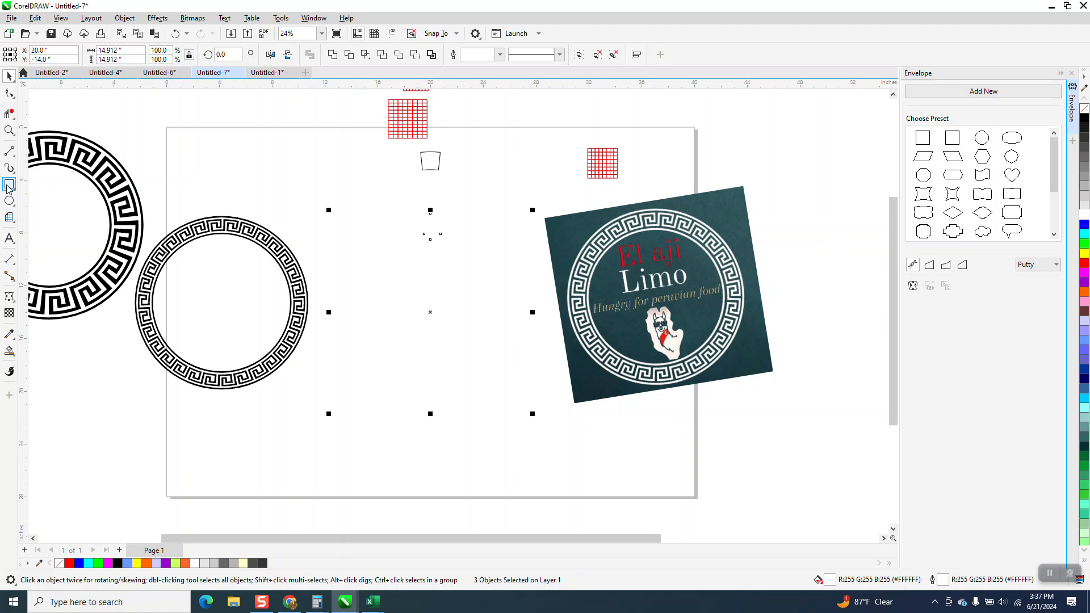
drag(296, 192, 552, 412)
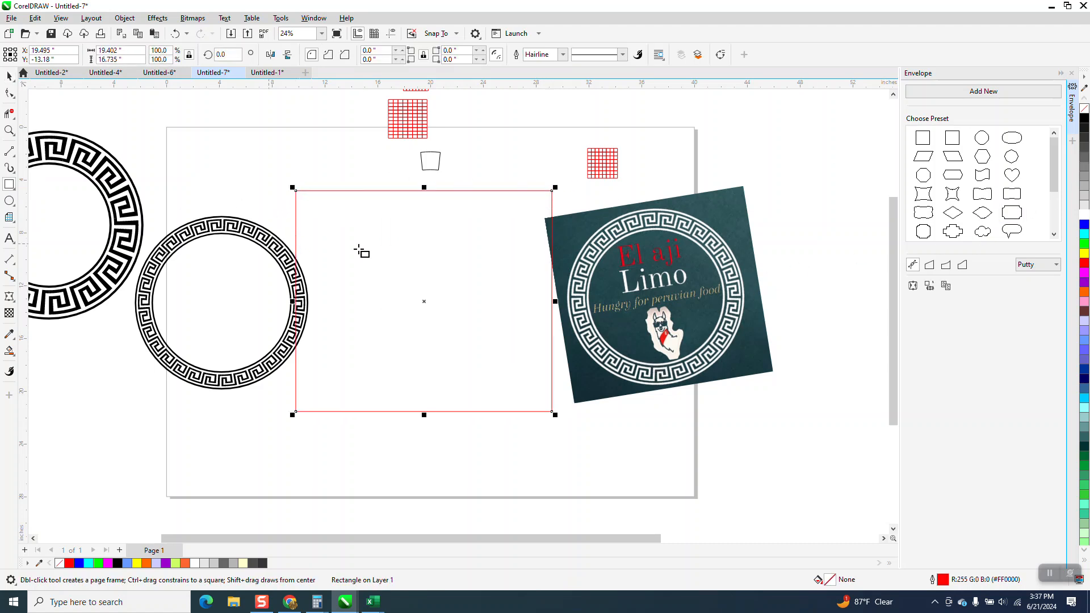
click(1084, 119)
click(126, 19)
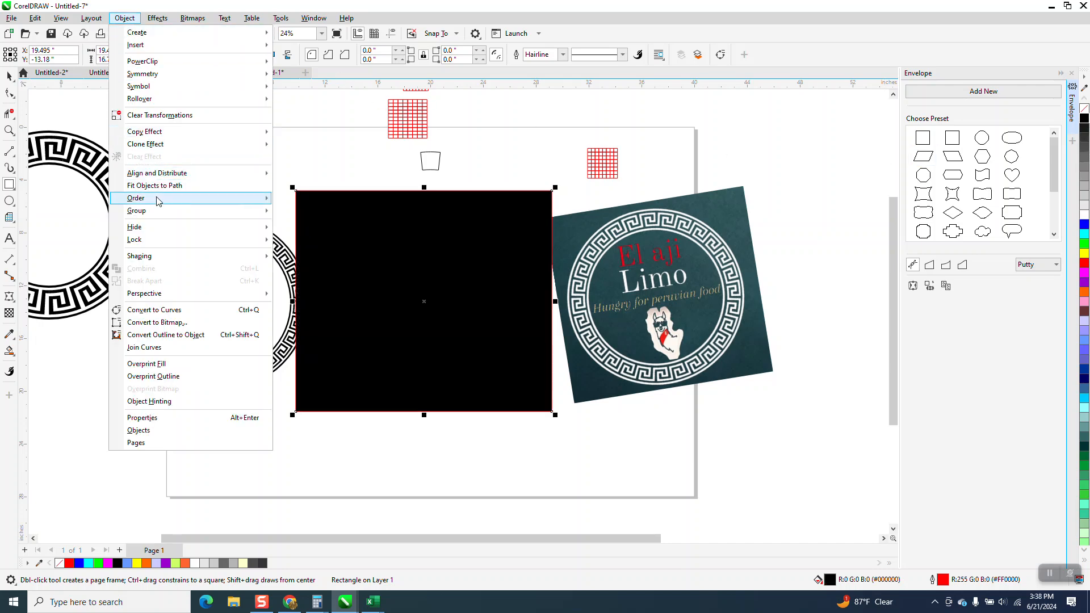
mouse_move(158, 199)
click(296, 214)
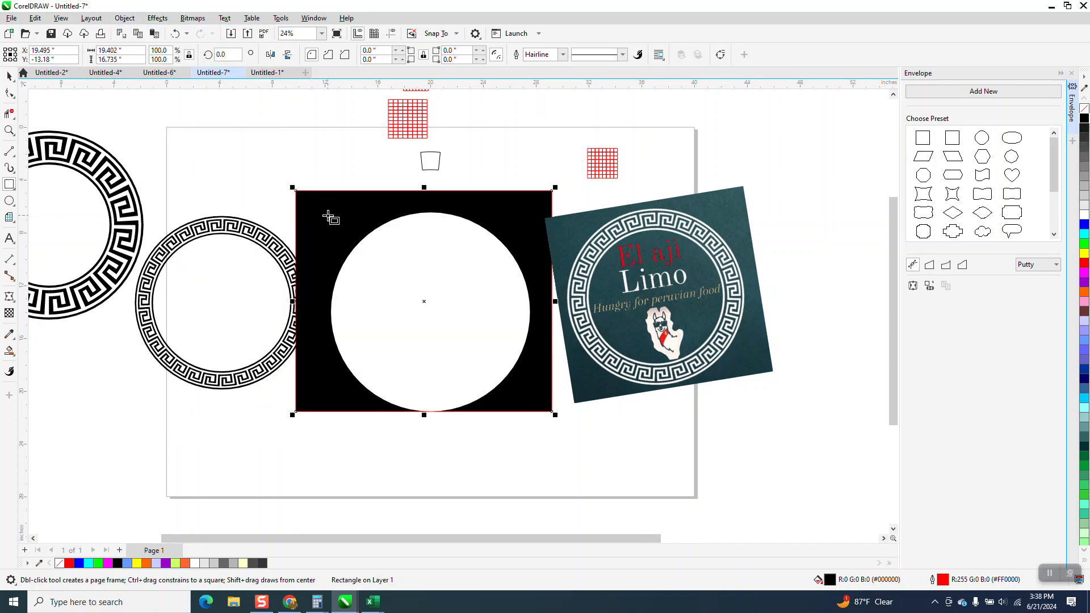
- Remove the fill from the outer border circle, keeping its white outline
click(10, 76)
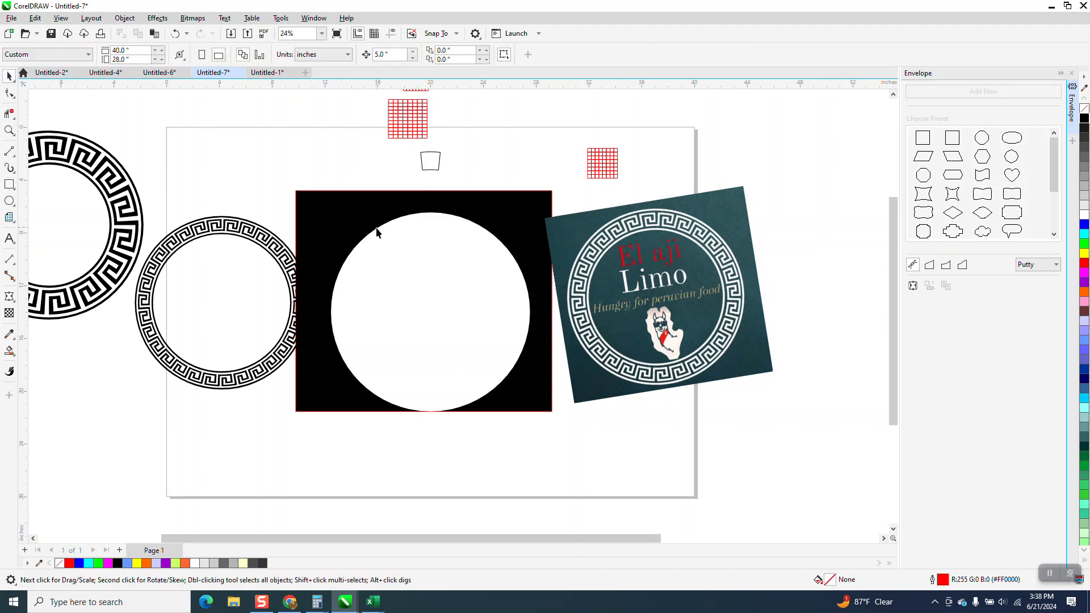
click(390, 236)
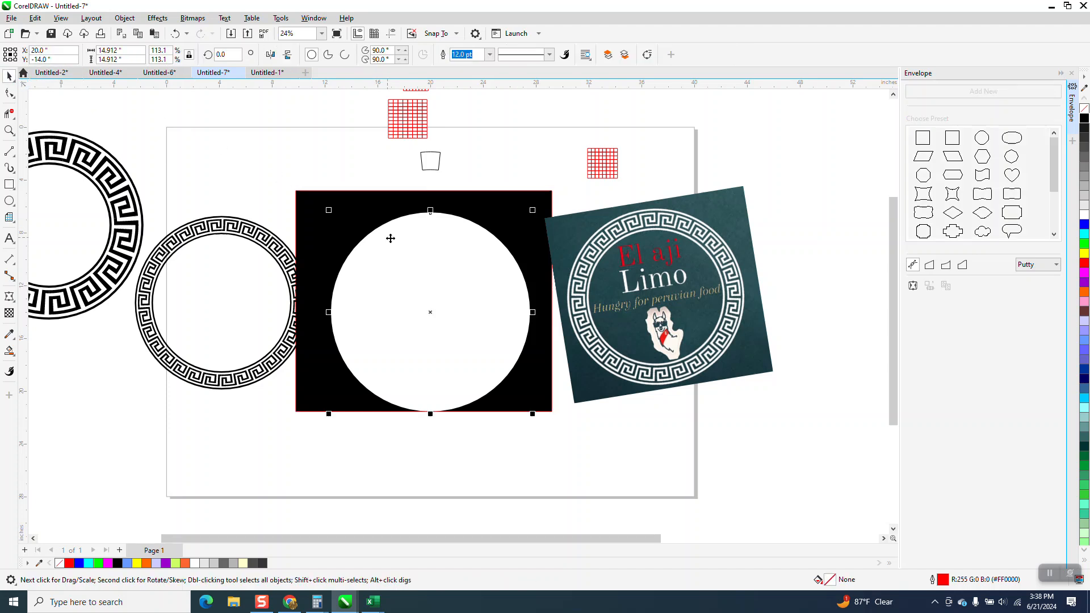
click(1084, 108)
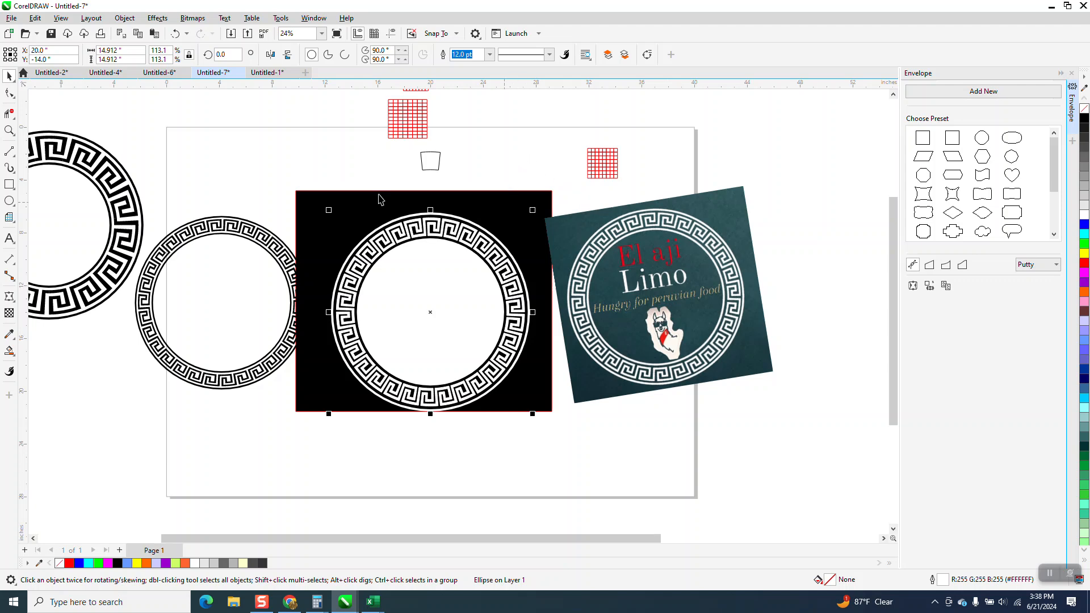
- Copy the inner border circle, paste it in place on top, and fill the copy with black
key(z)
drag(357, 192, 480, 277)
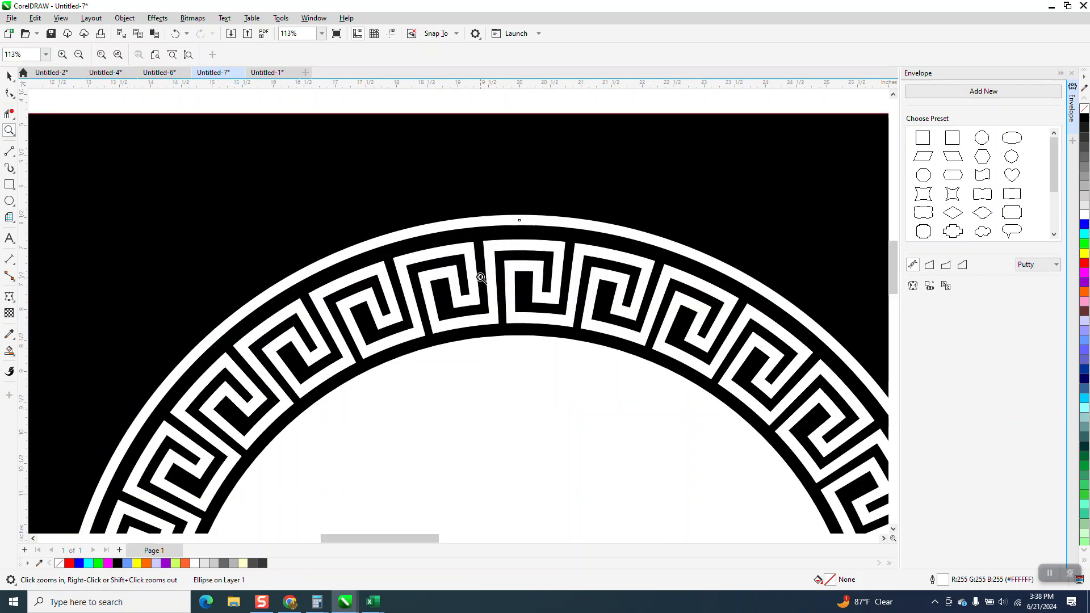
right_click(288, 194)
click(8, 77)
scroll(307, 157, down, 2)
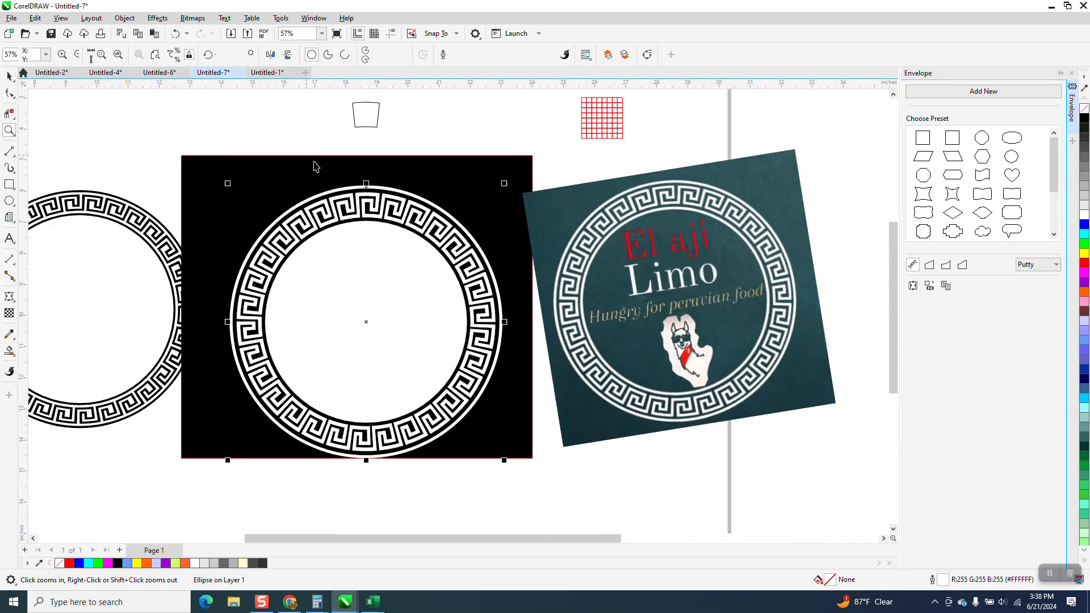
click(475, 145)
click(406, 238)
click(138, 33)
click(154, 34)
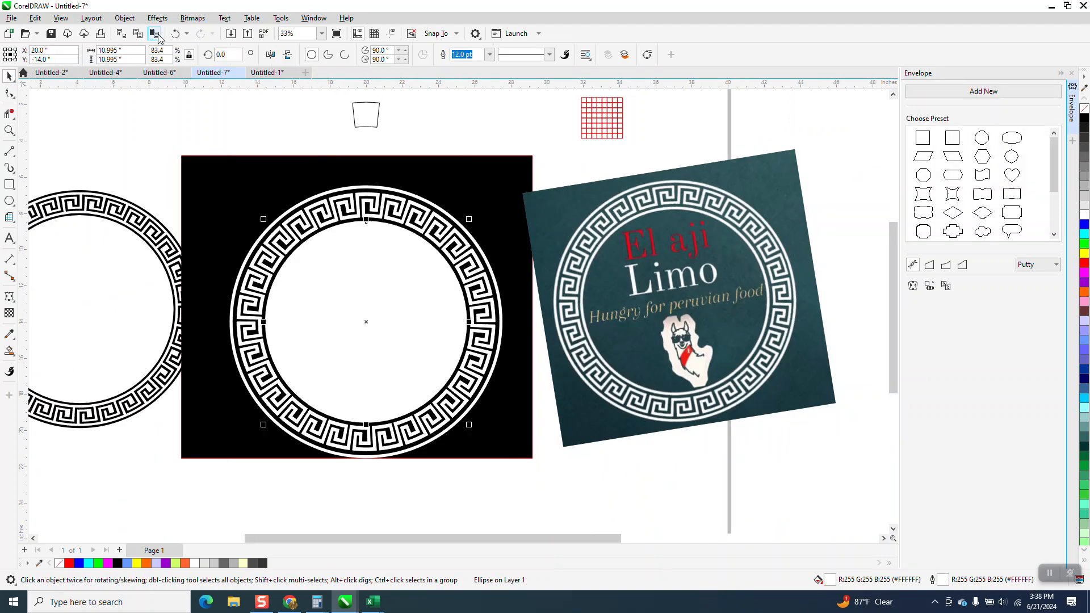
click(1085, 120)
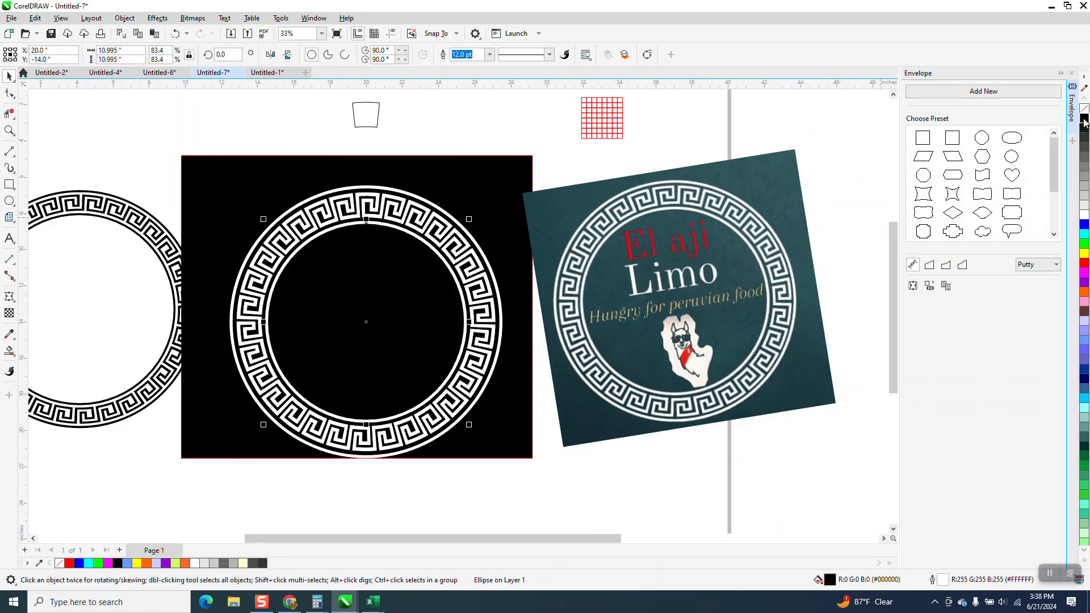
- Move the logo image and the earlier black key ring outward so neither overlaps the black rectangle
click(505, 192)
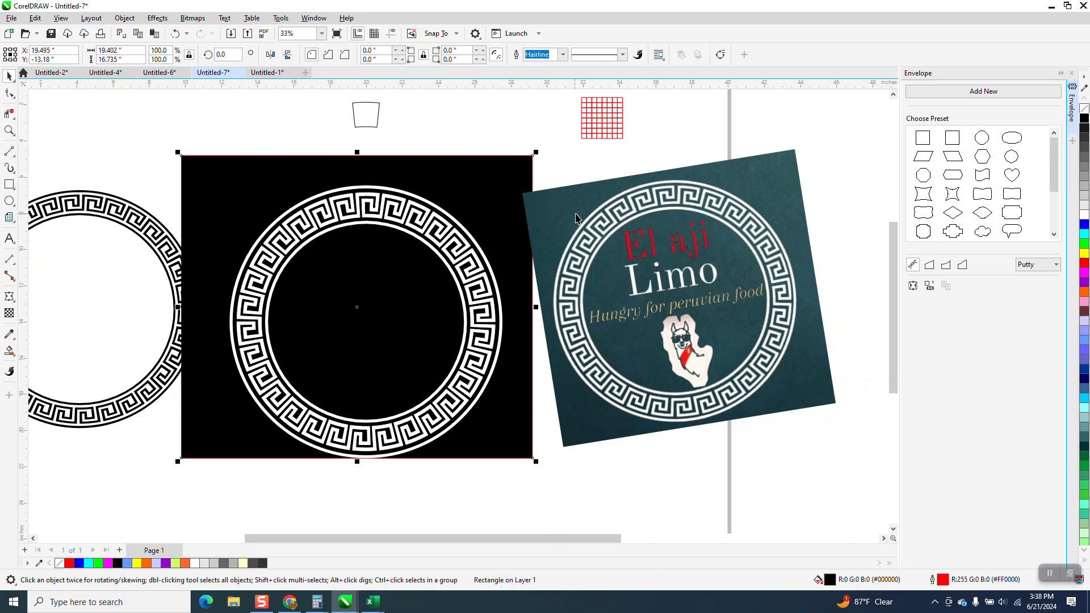
drag(575, 218, 624, 211)
drag(143, 233, 54, 233)
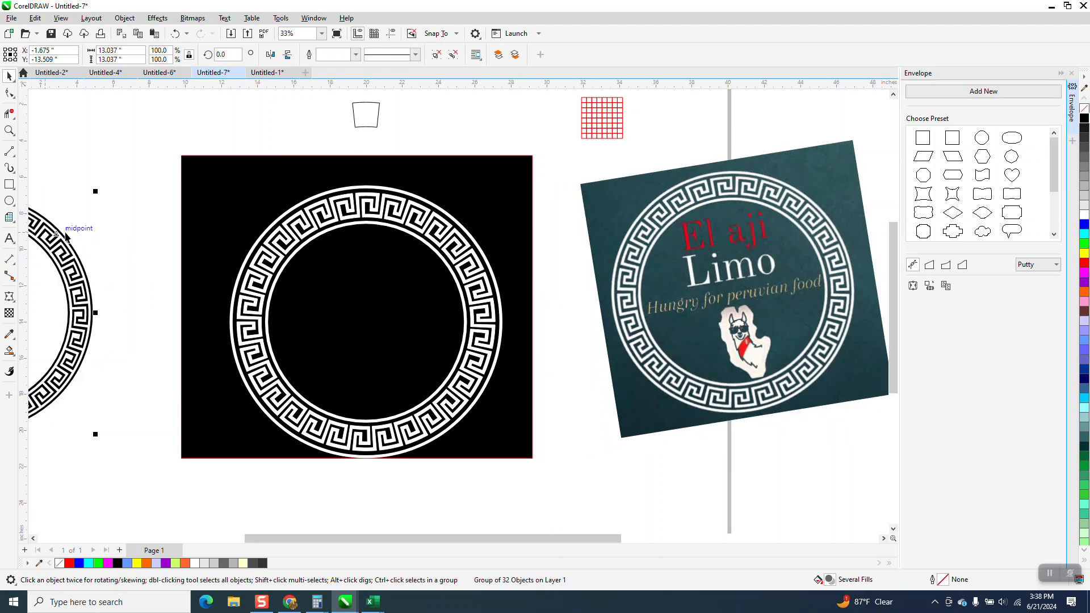
- Sample the dark teal background colour from the logo image and apply it to the rectangle and the inner circle
click(14, 340)
click(46, 336)
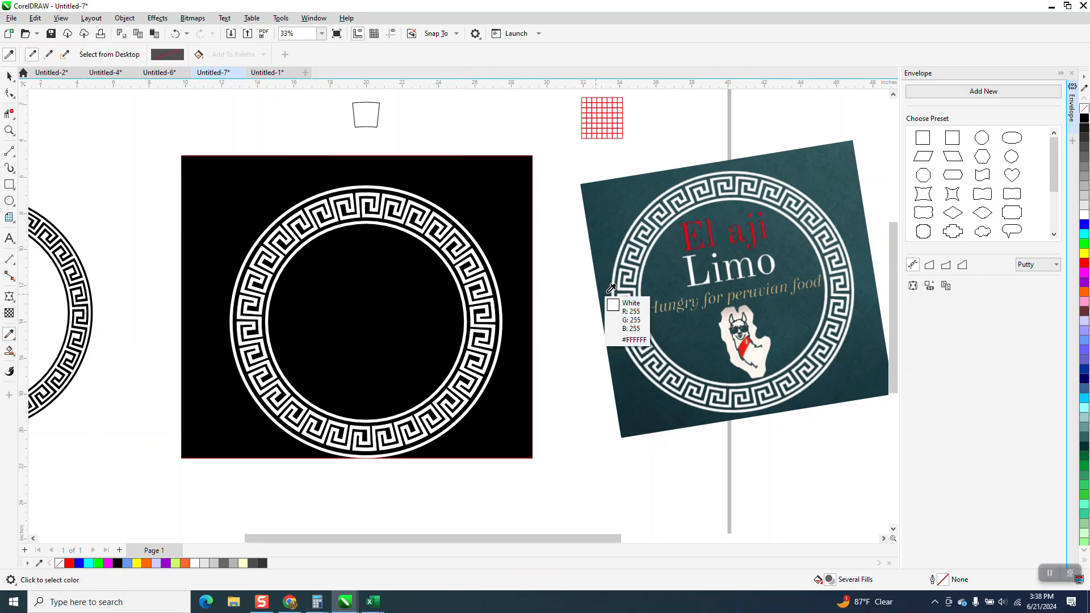
click(609, 210)
click(515, 208)
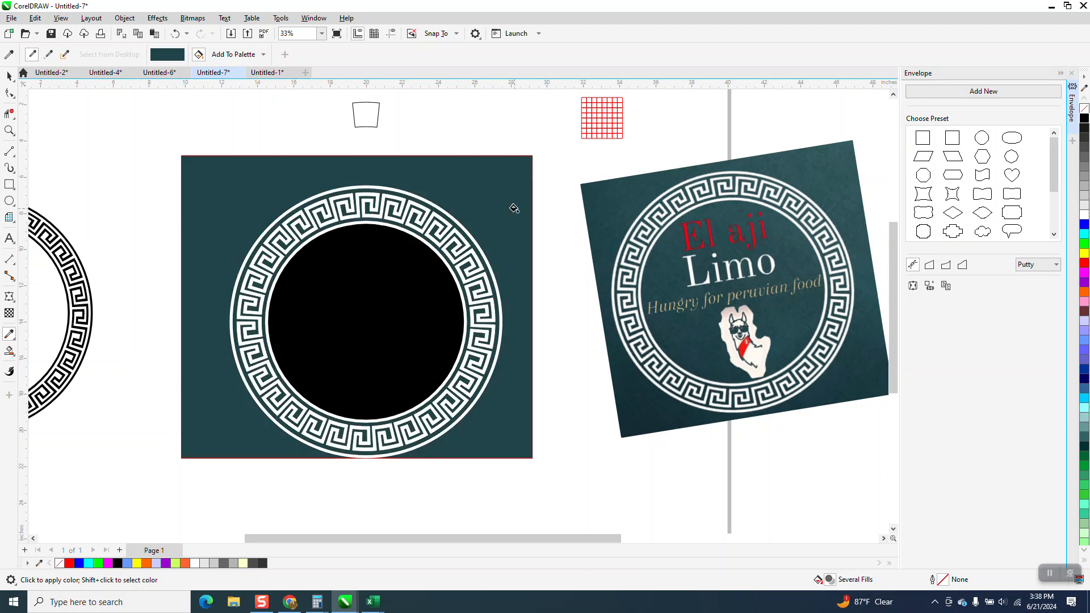
click(401, 278)
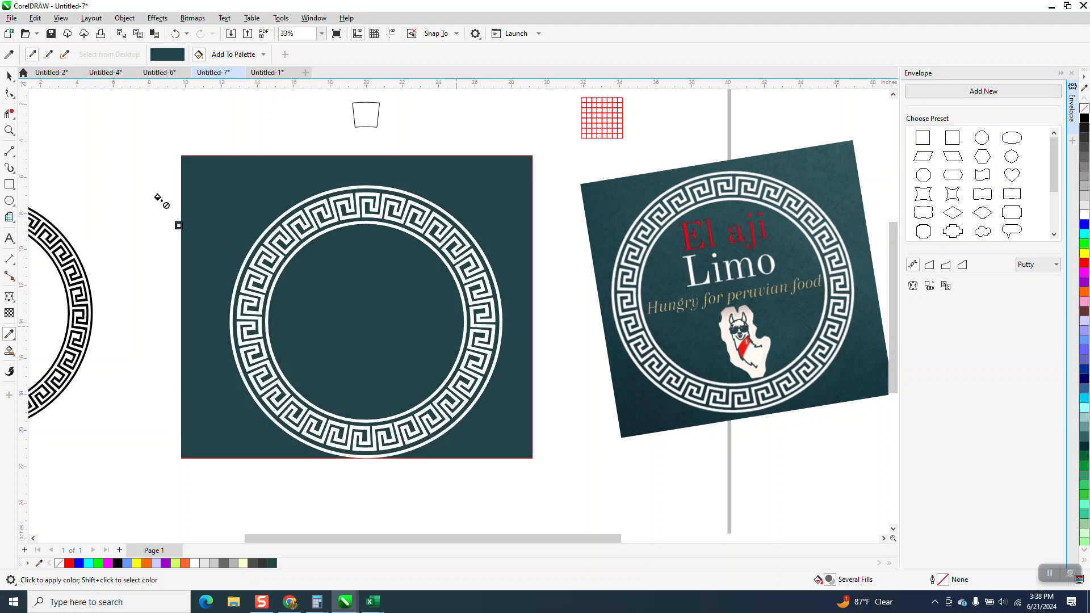
click(9, 75)
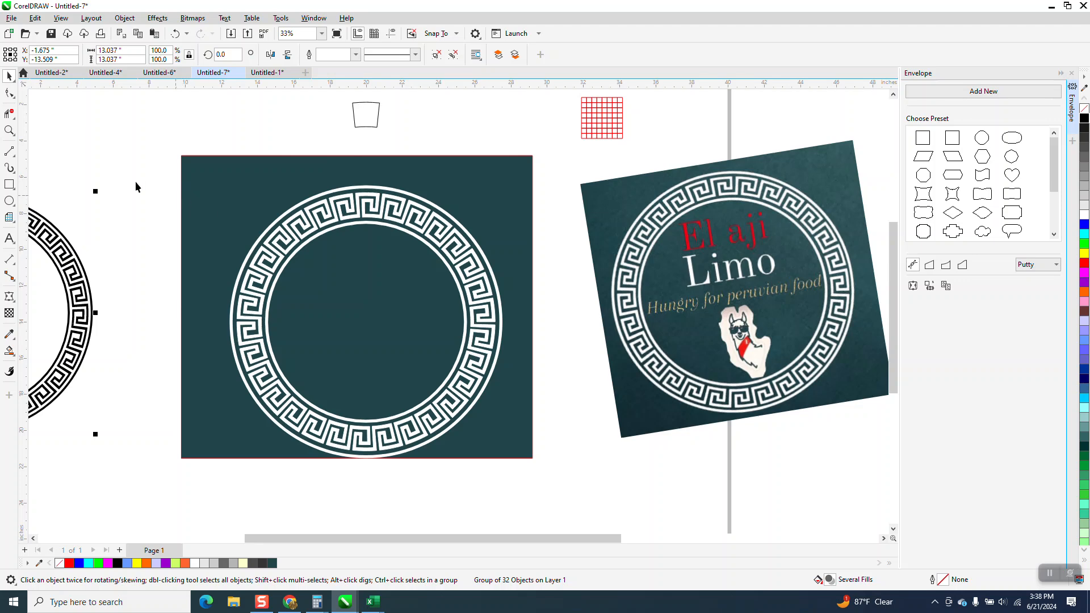
click(9, 131)
drag(184, 173, 545, 460)
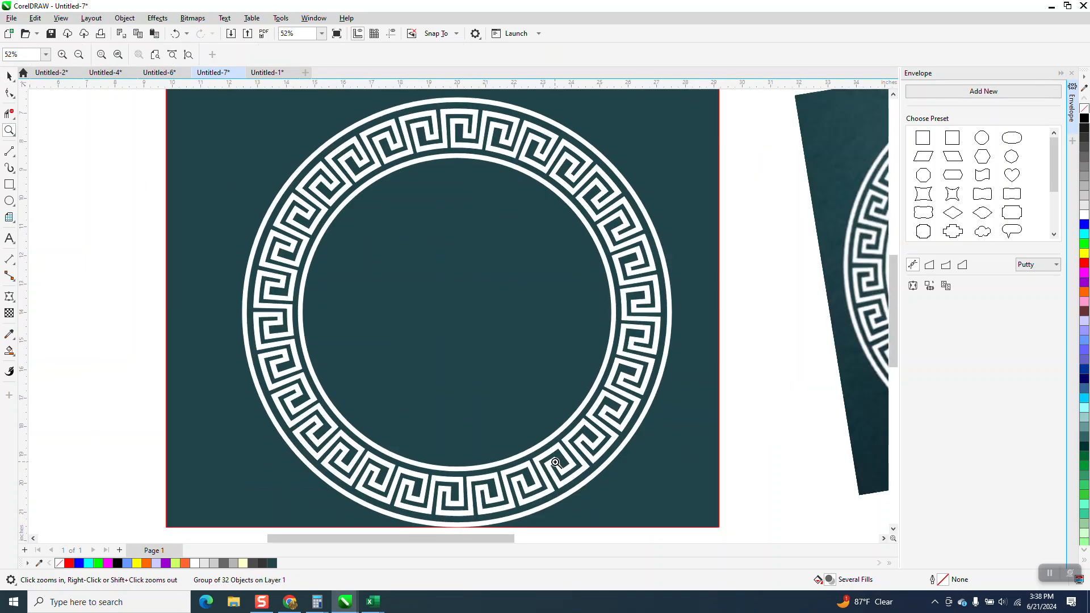
scroll(468, 413, down, 3)
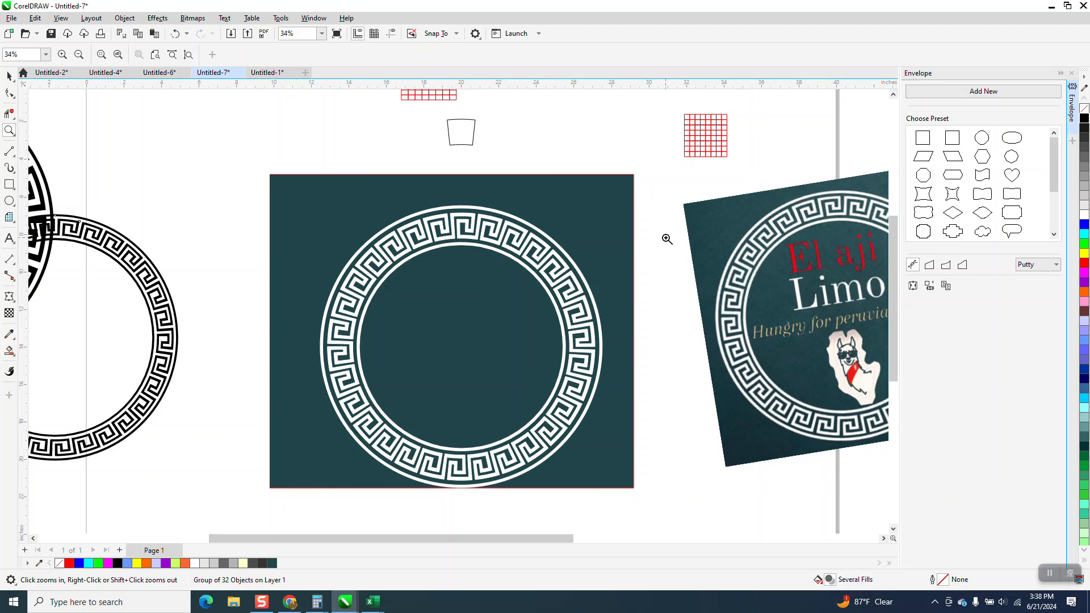
scroll(608, 224, down, 1)
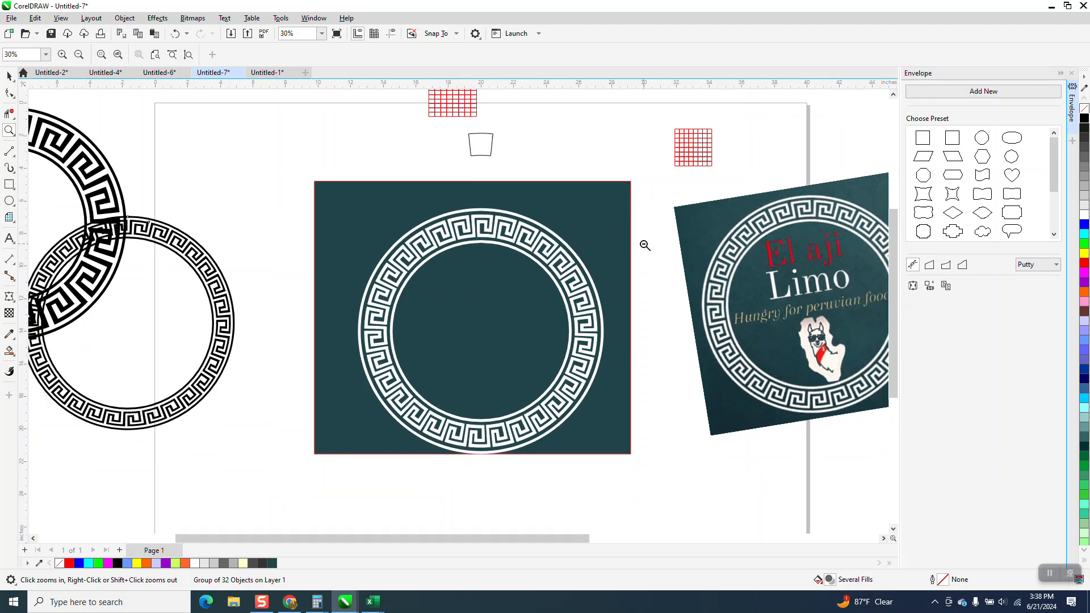